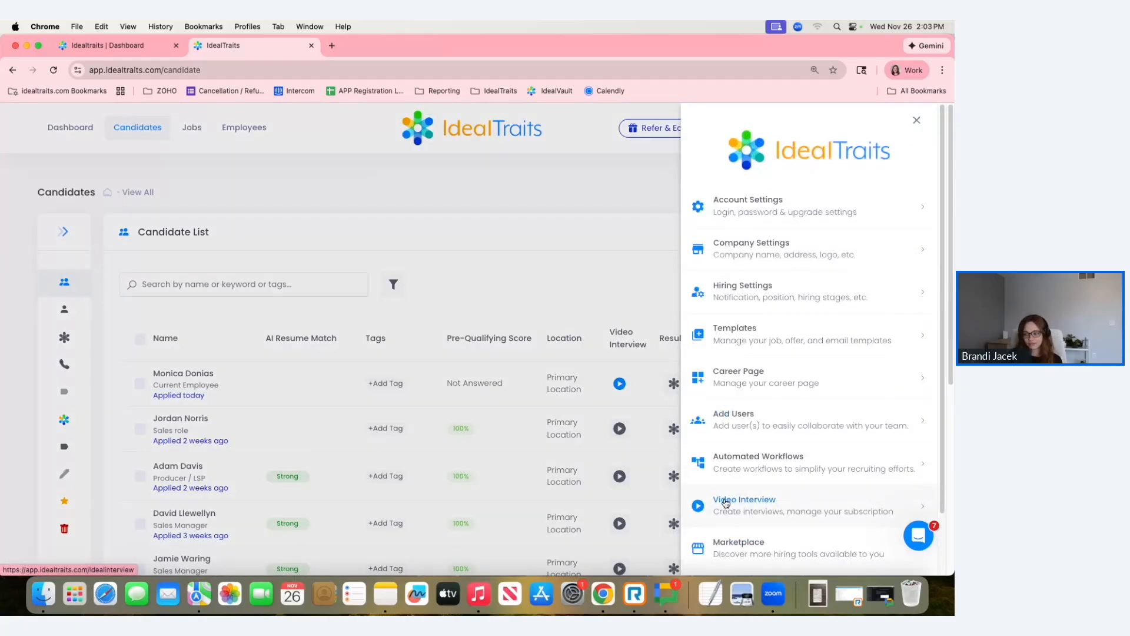
Open the video interview settings and start adding a new interview.
{"action": "left_click", "coordinate": [726, 503]}
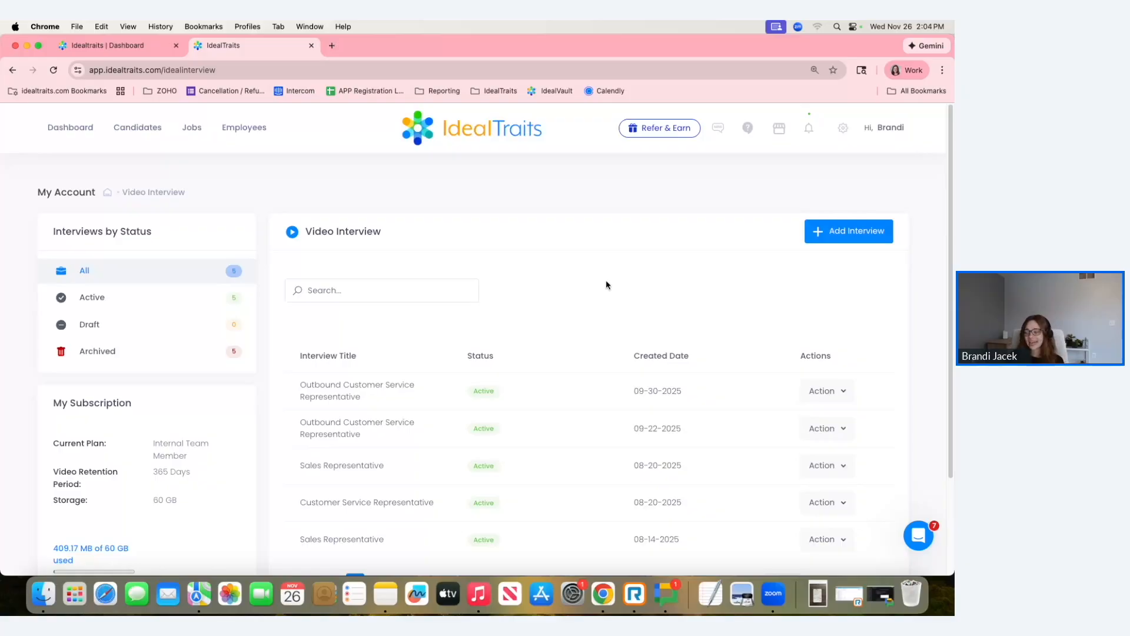
{"action": "left_click", "coordinate": [829, 233]}
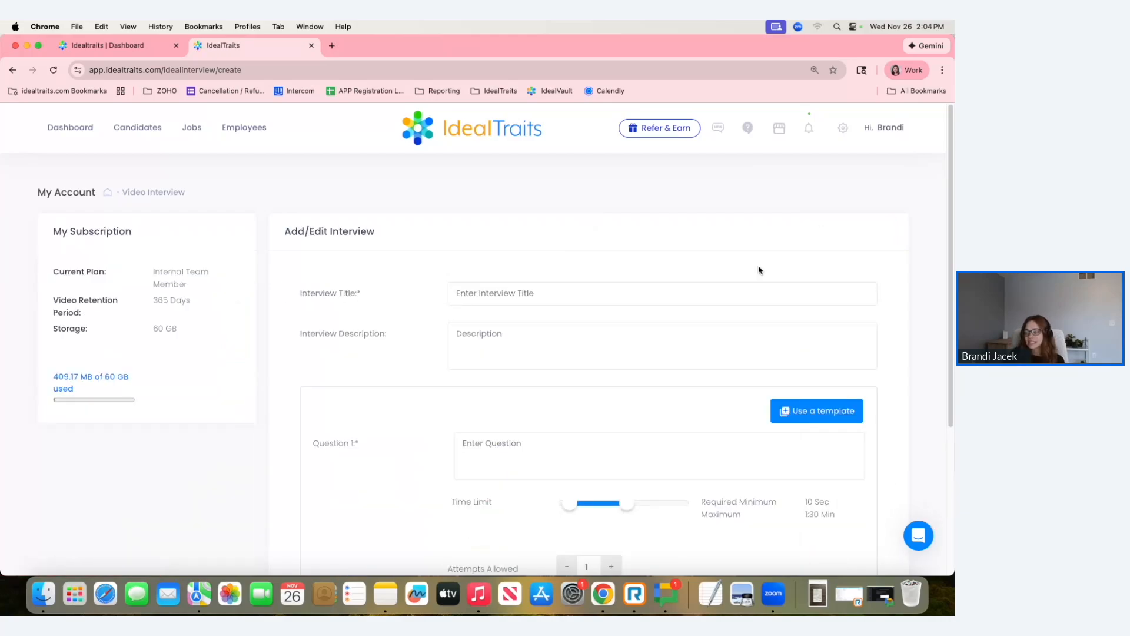
Title the interview "Experienced Customer Service", correcting the spelling of the first word.
{"action": "left_click", "coordinate": [547, 293]}
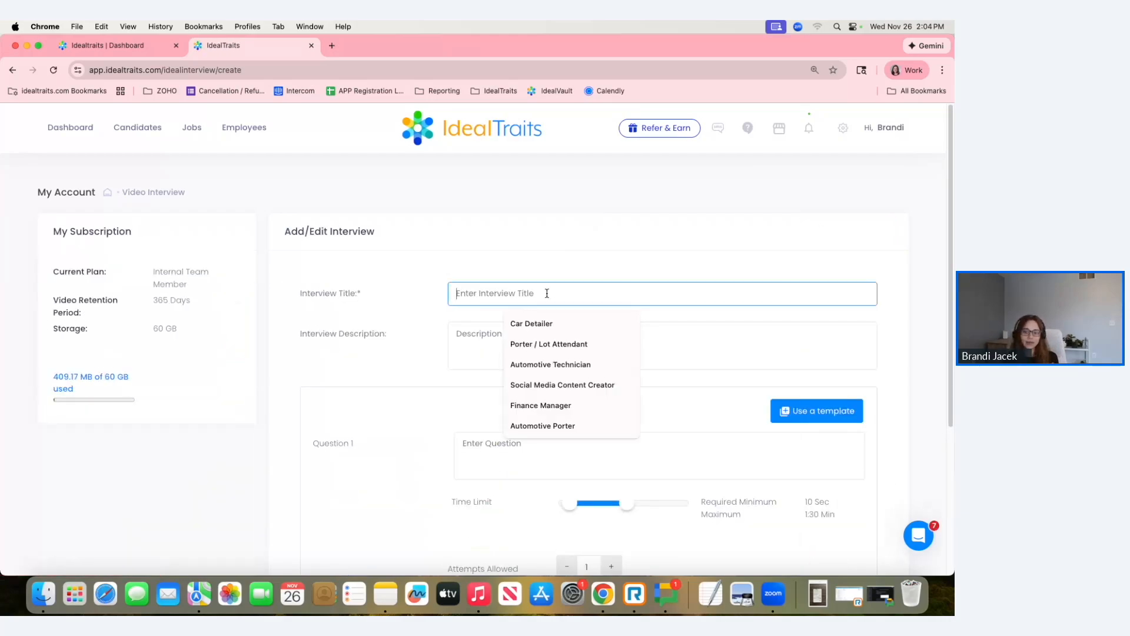
{"action": "double_click", "coordinate": [582, 256]}
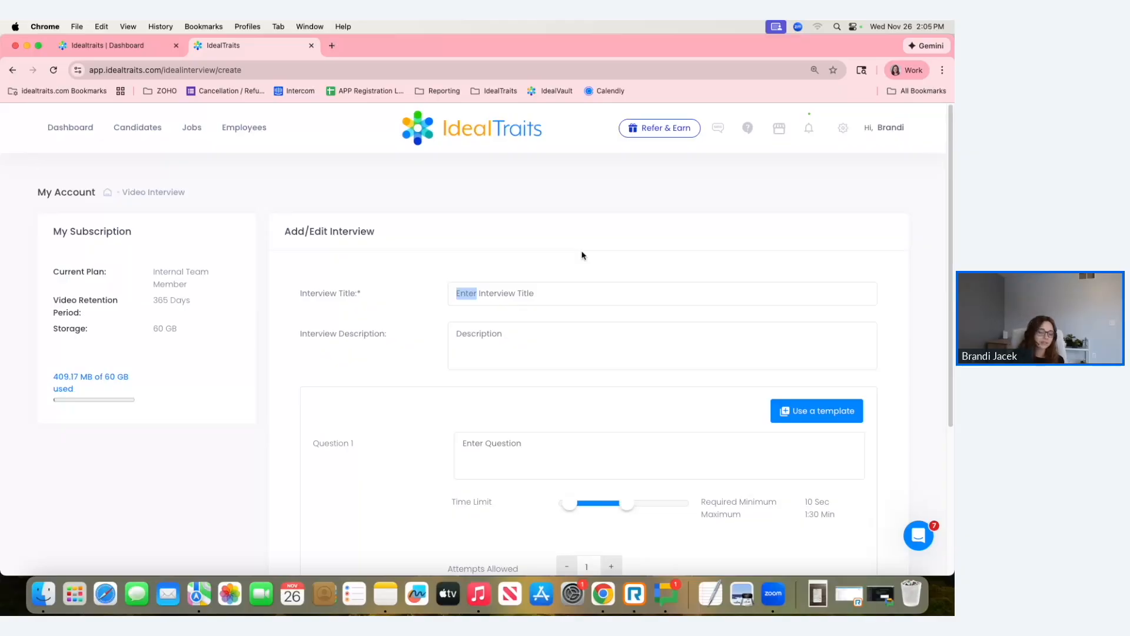
{"action": "left_click", "coordinate": [560, 292]}
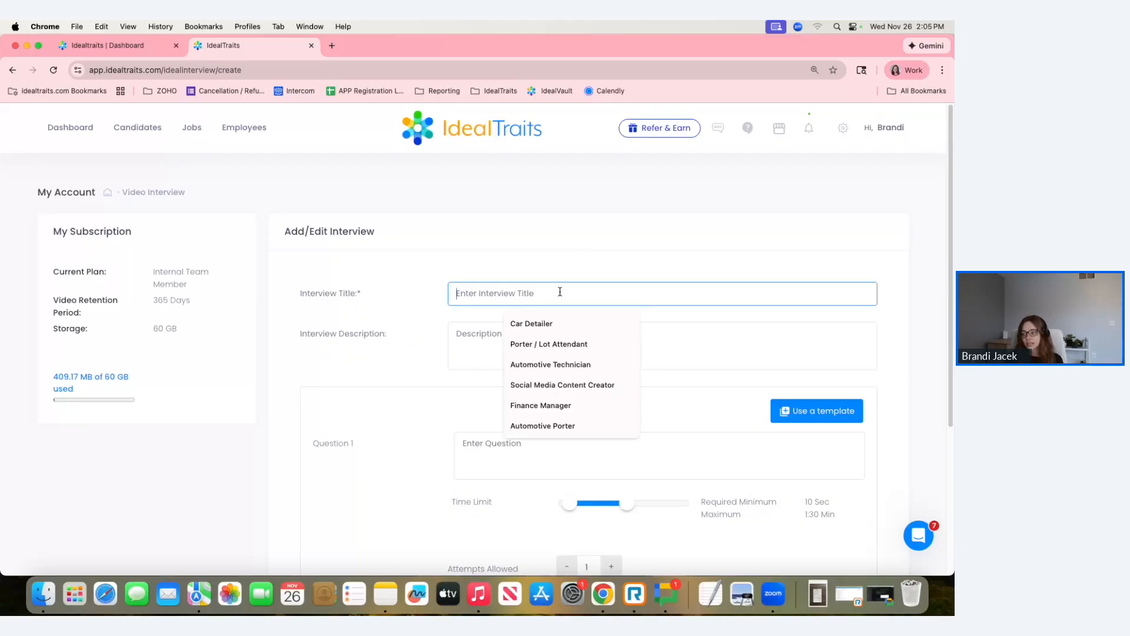
{"action": "type", "text": "C"}
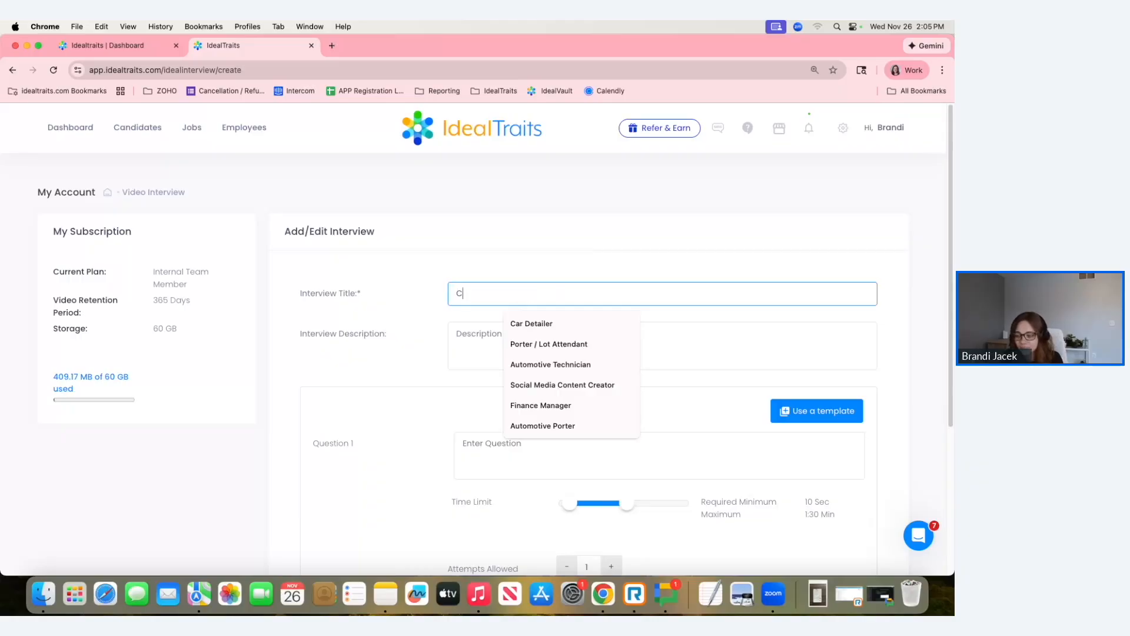
{"action": "key", "text": "BackSpace"}
{"action": "type", "text": "Experinced Custom"}
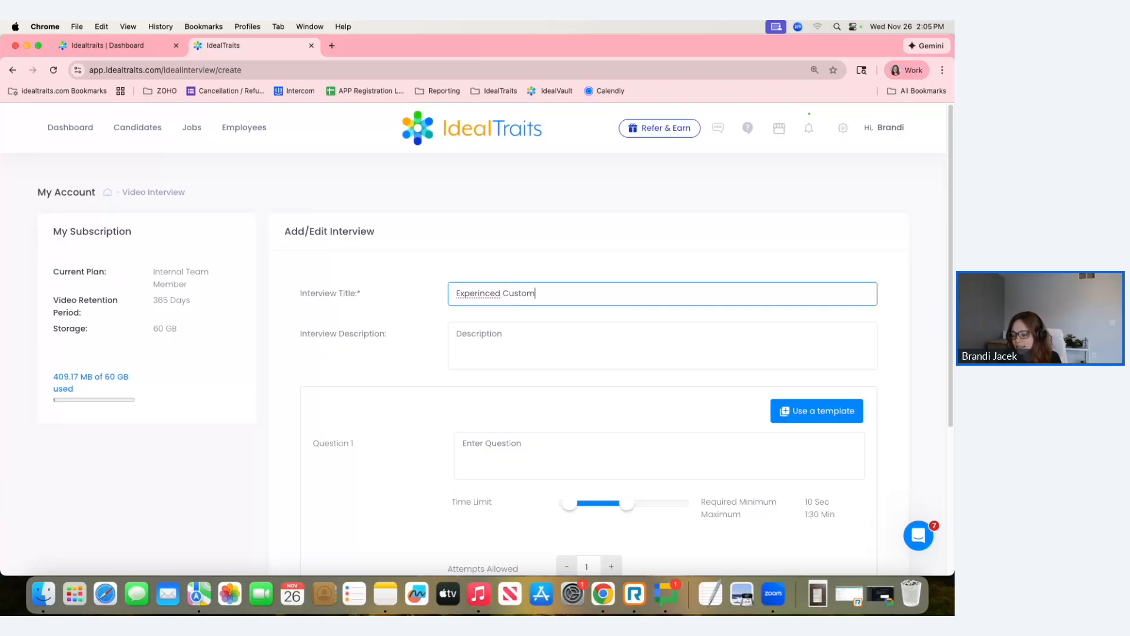
{"action": "type", "text": "er Service"}
{"action": "right_click", "coordinate": [481, 288]}
{"action": "left_click", "coordinate": [501, 289]}
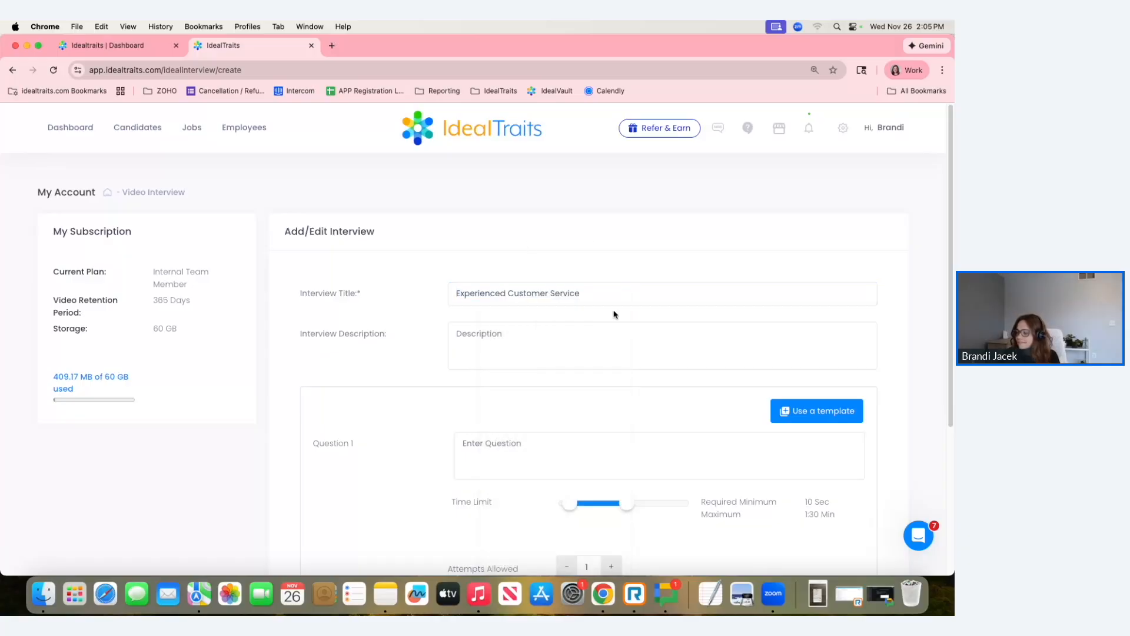
Fill question 1 with the template question "What motivates you the most?".
{"action": "left_click", "coordinate": [525, 336]}
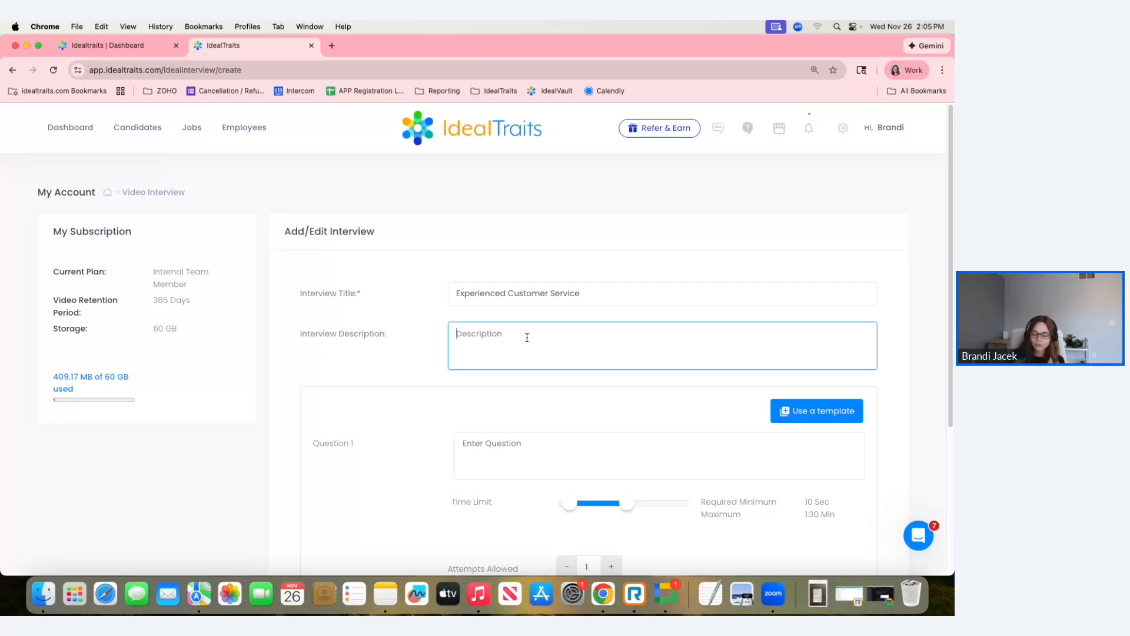
{"action": "scroll", "coordinate": [527, 337], "scroll_direction": "down", "scroll_amount": 2}
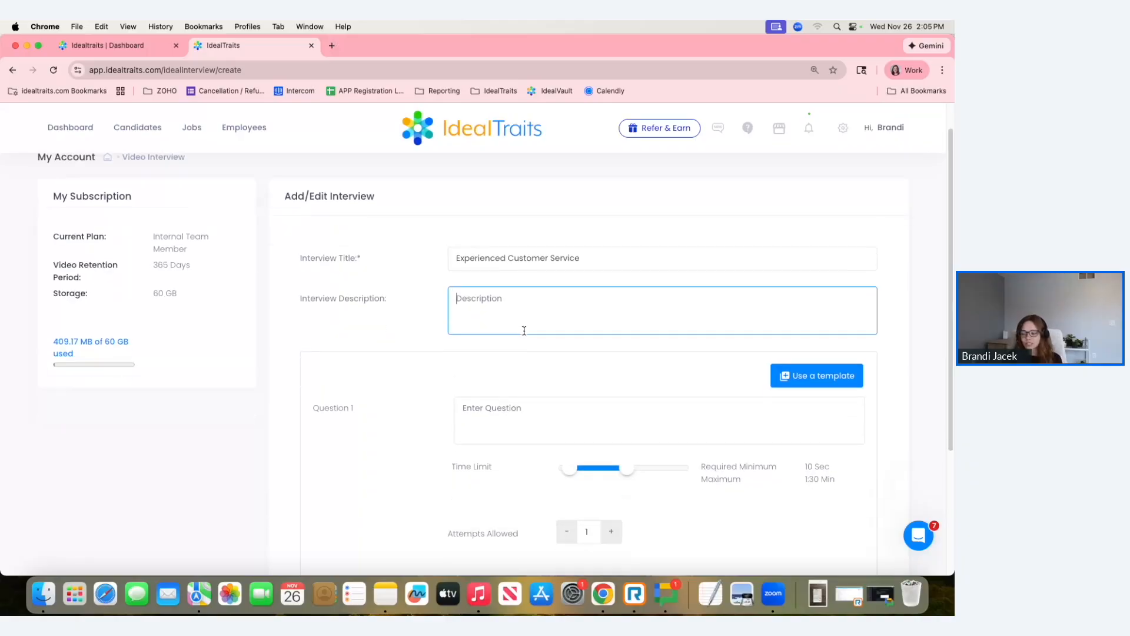
{"action": "left_click", "coordinate": [539, 401]}
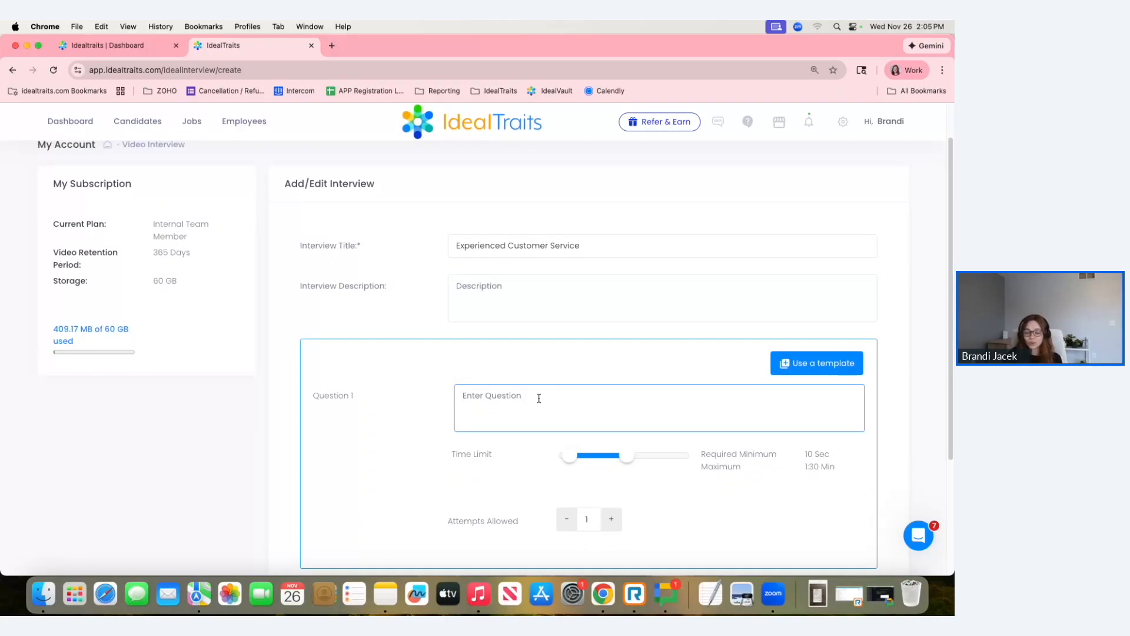
{"action": "scroll", "coordinate": [539, 398], "scroll_direction": "down", "scroll_amount": 1}
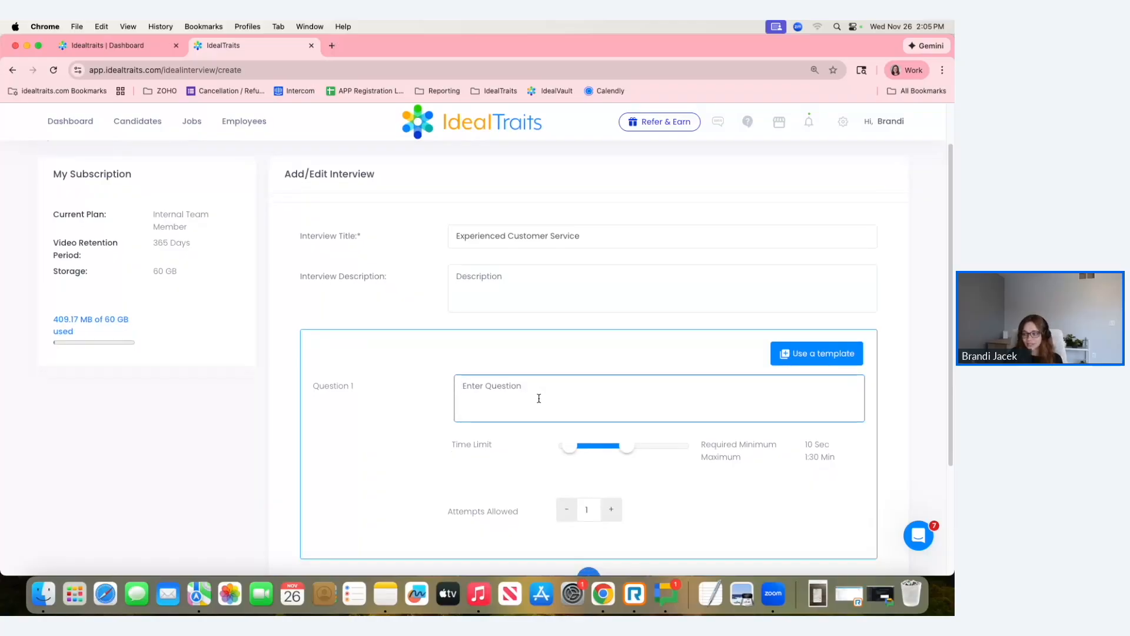
{"action": "scroll", "coordinate": [539, 398], "scroll_direction": "down", "scroll_amount": 4}
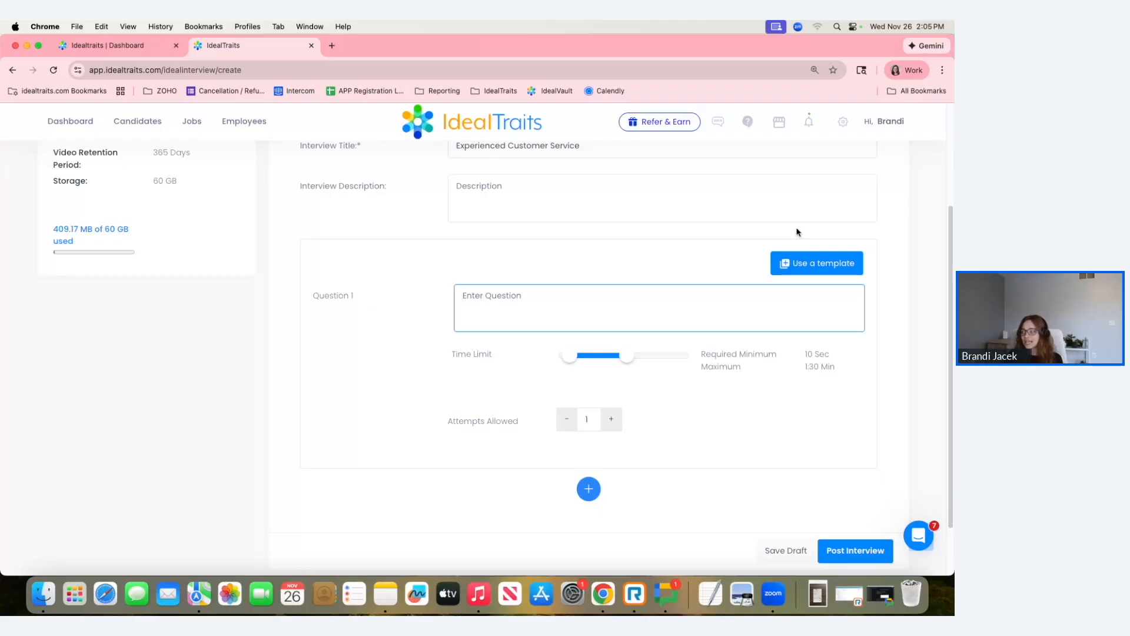
{"action": "left_click", "coordinate": [806, 266]}
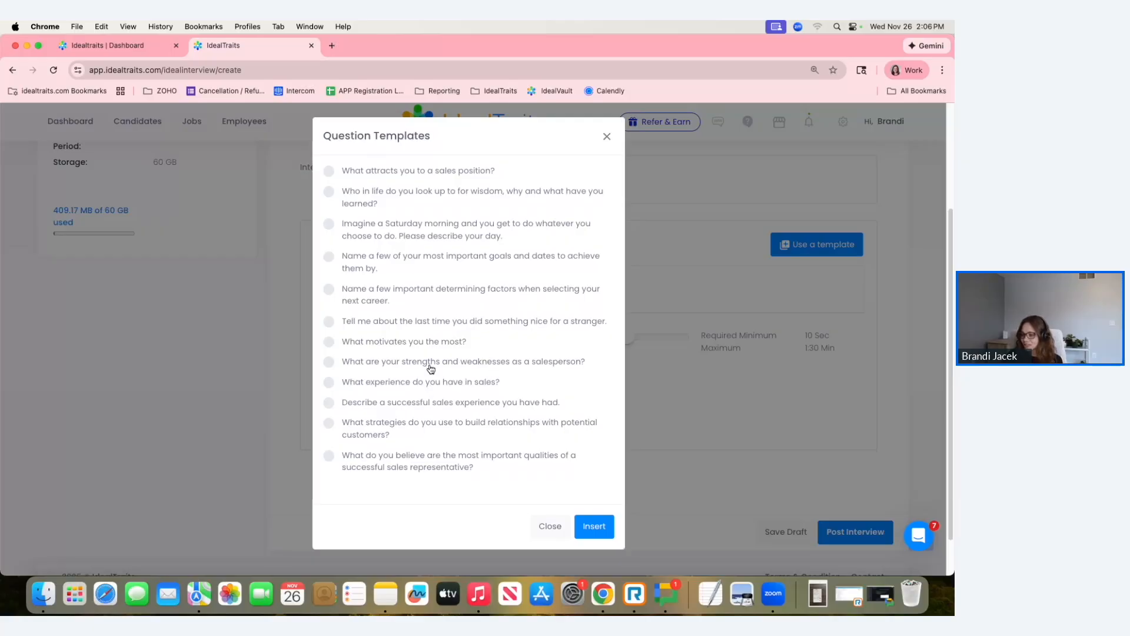
{"action": "left_click", "coordinate": [330, 341]}
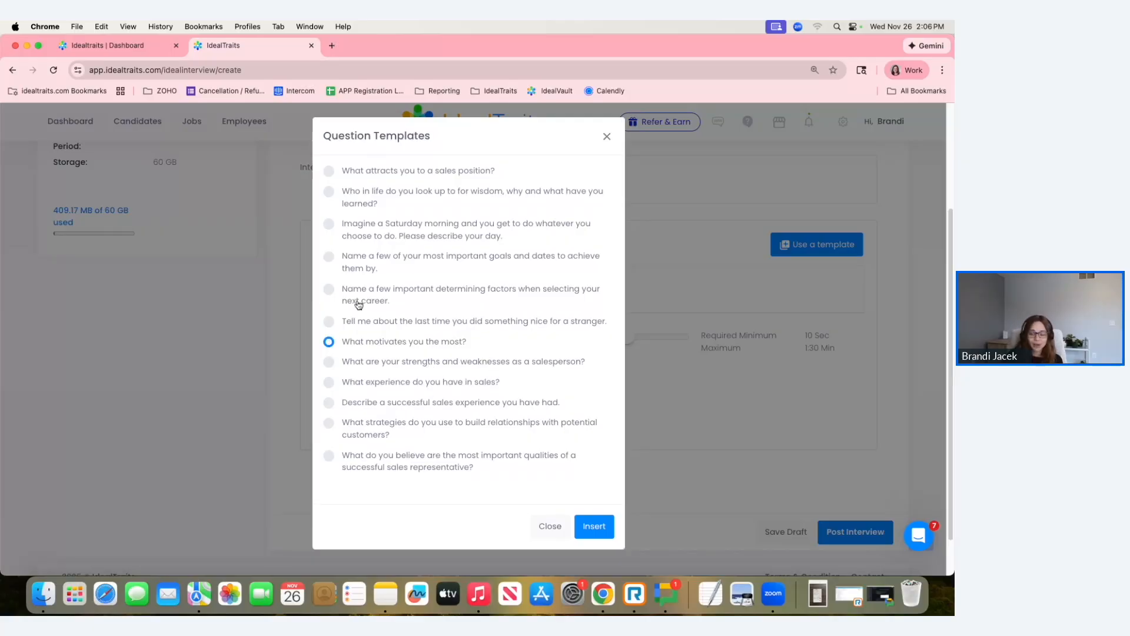
{"action": "left_click", "coordinate": [592, 527]}
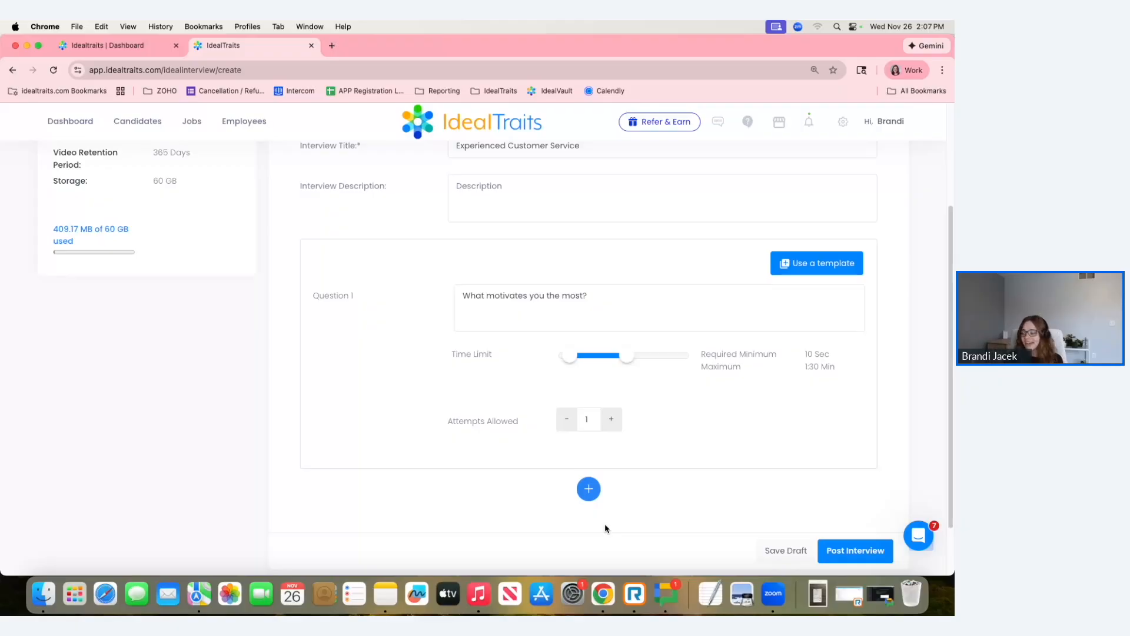
Set question 1's maximum time limit to 1:26 min and its allowed attempts to 2.
{"action": "mouse_move", "coordinate": [622, 359]}
{"action": "left_mouse_down"}
{"action": "mouse_move", "coordinate": [655, 359]}
{"action": "mouse_move", "coordinate": [606, 361]}
{"action": "mouse_move", "coordinate": [625, 365]}
{"action": "left_mouse_up"}
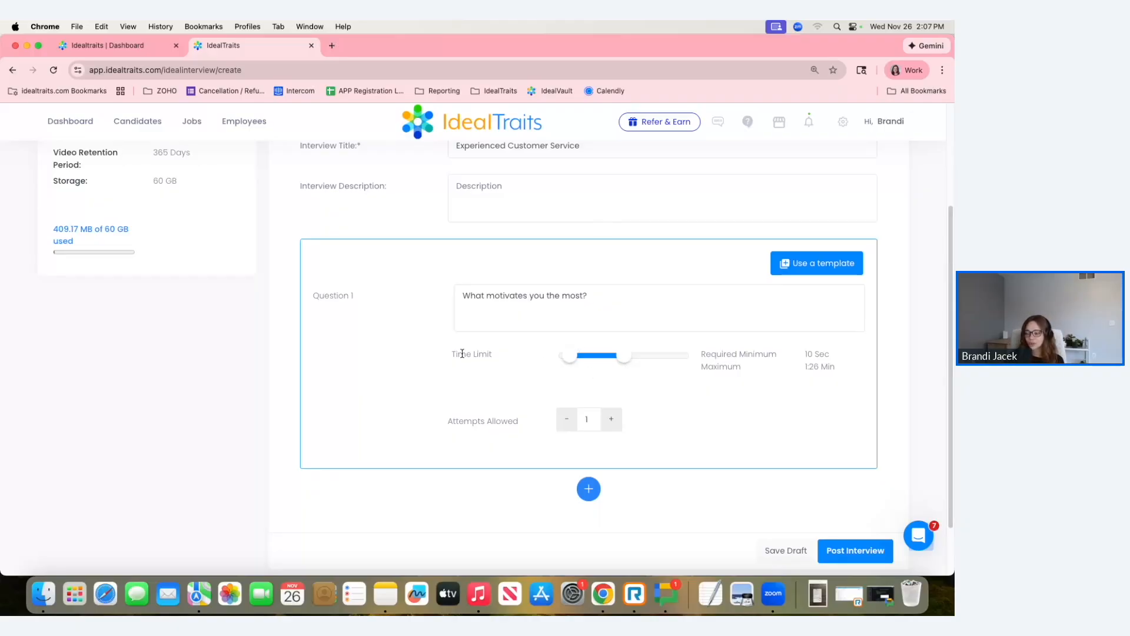
{"action": "scroll", "coordinate": [485, 362], "scroll_direction": "down", "scroll_amount": 1}
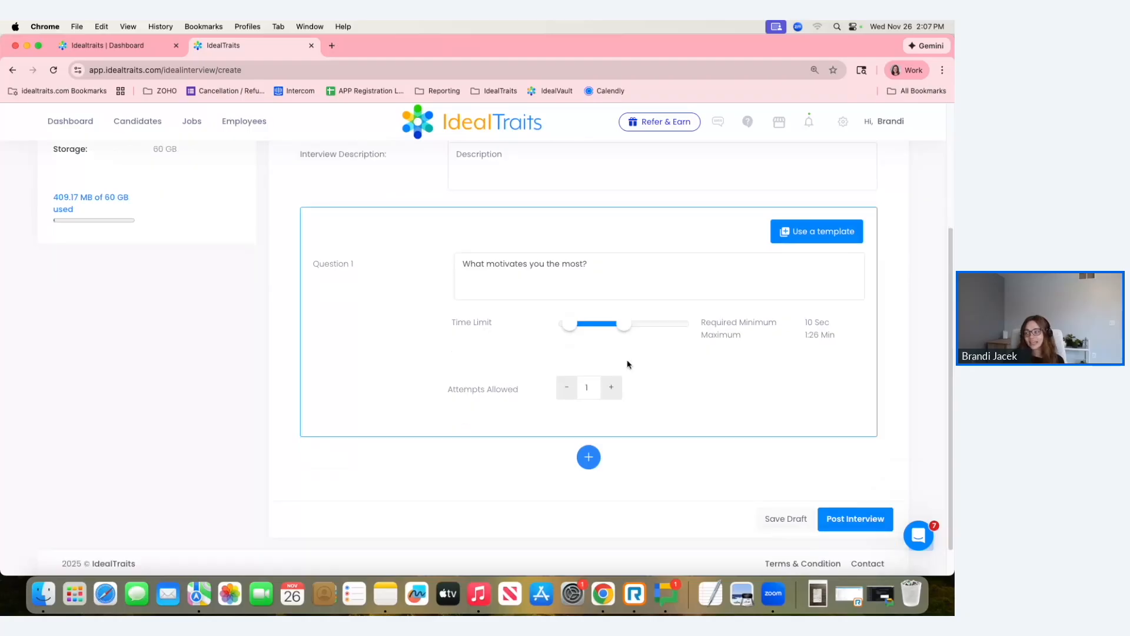
{"action": "left_click", "coordinate": [610, 387]}
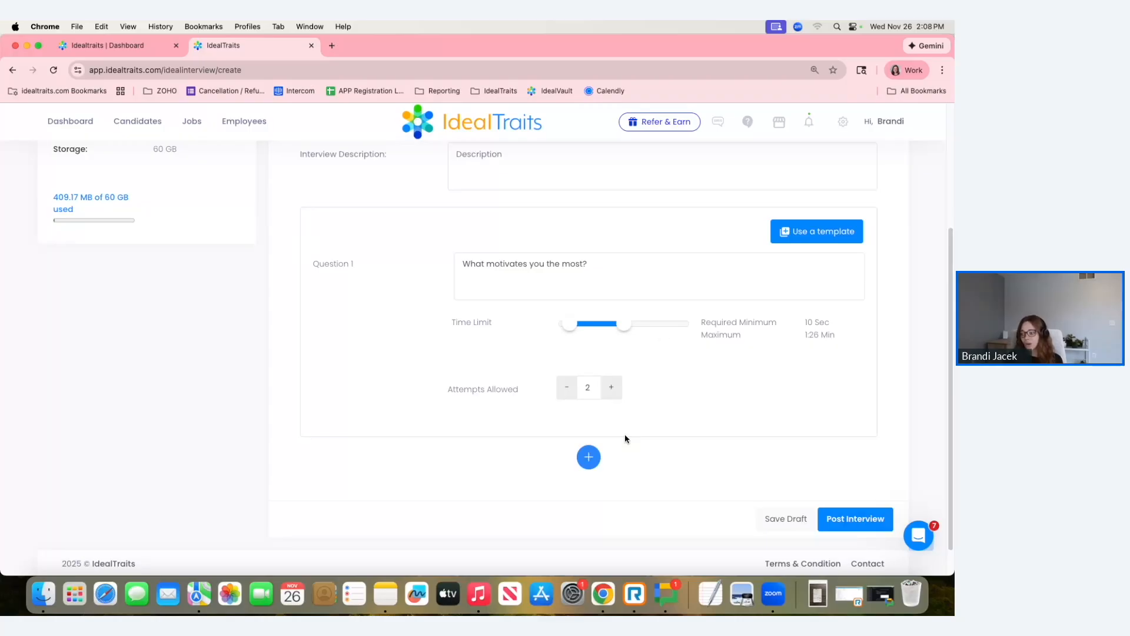
Add a second question from the template "How do you handle difficult customer interactions?" and allow 2 attempts.
{"action": "scroll", "coordinate": [563, 434], "scroll_direction": "down", "scroll_amount": 1}
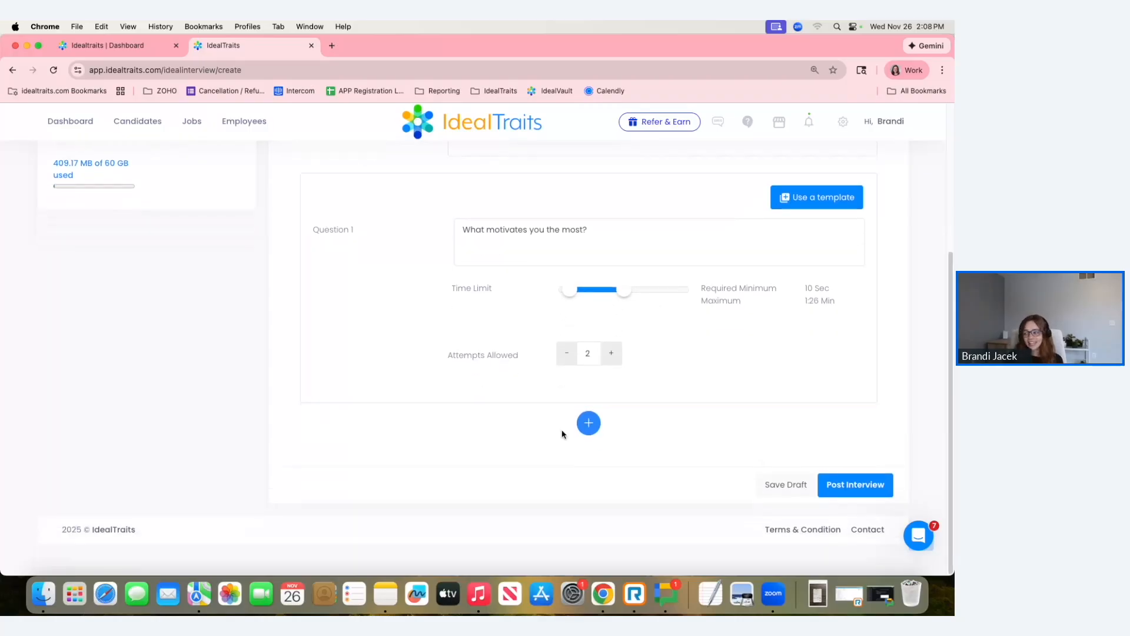
{"action": "left_click", "coordinate": [588, 422]}
{"action": "scroll", "coordinate": [510, 439], "scroll_direction": "down", "scroll_amount": 2}
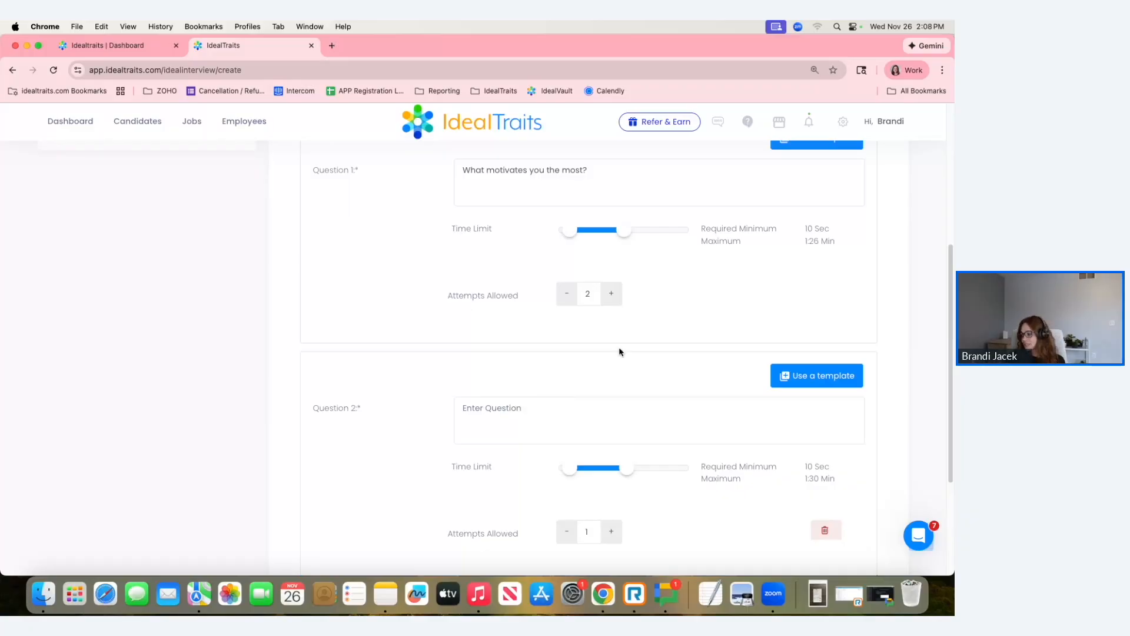
{"action": "scroll", "coordinate": [620, 347], "scroll_direction": "down", "scroll_amount": 2}
{"action": "left_click", "coordinate": [788, 353]}
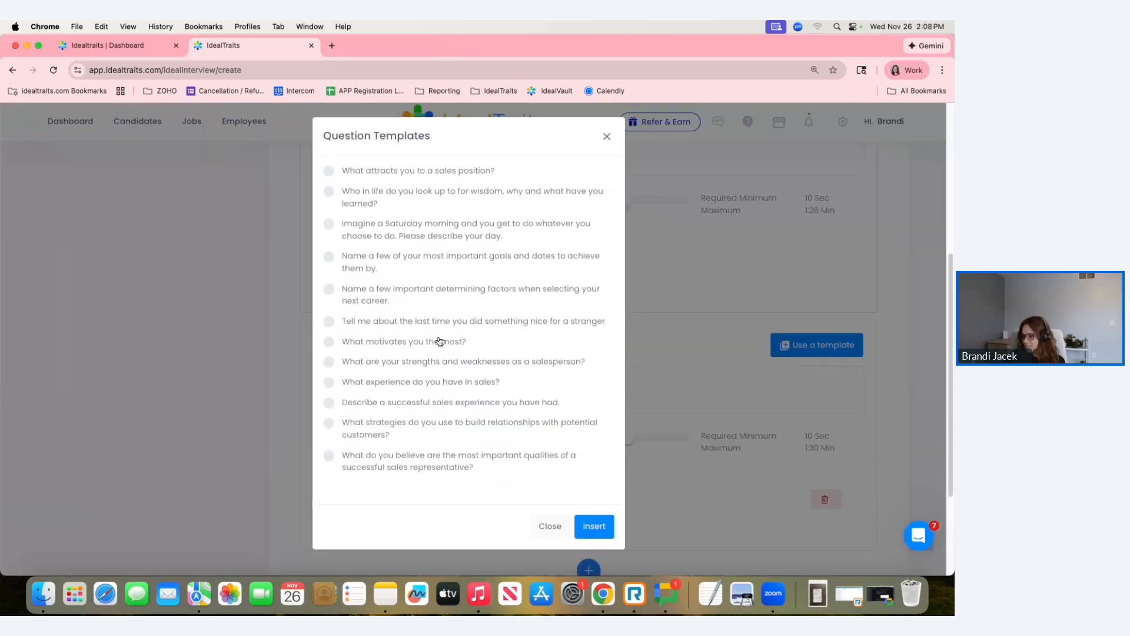
{"action": "scroll", "coordinate": [438, 380], "scroll_direction": "down", "scroll_amount": 2}
{"action": "scroll", "coordinate": [440, 382], "scroll_direction": "down", "scroll_amount": 3}
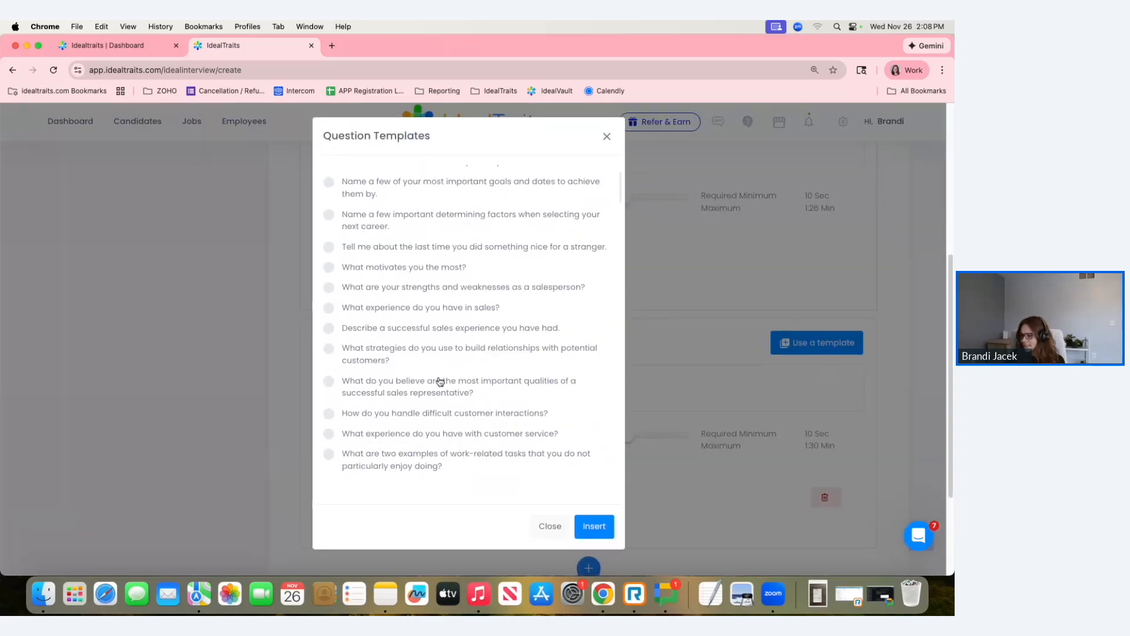
{"action": "double_click", "coordinate": [436, 386]}
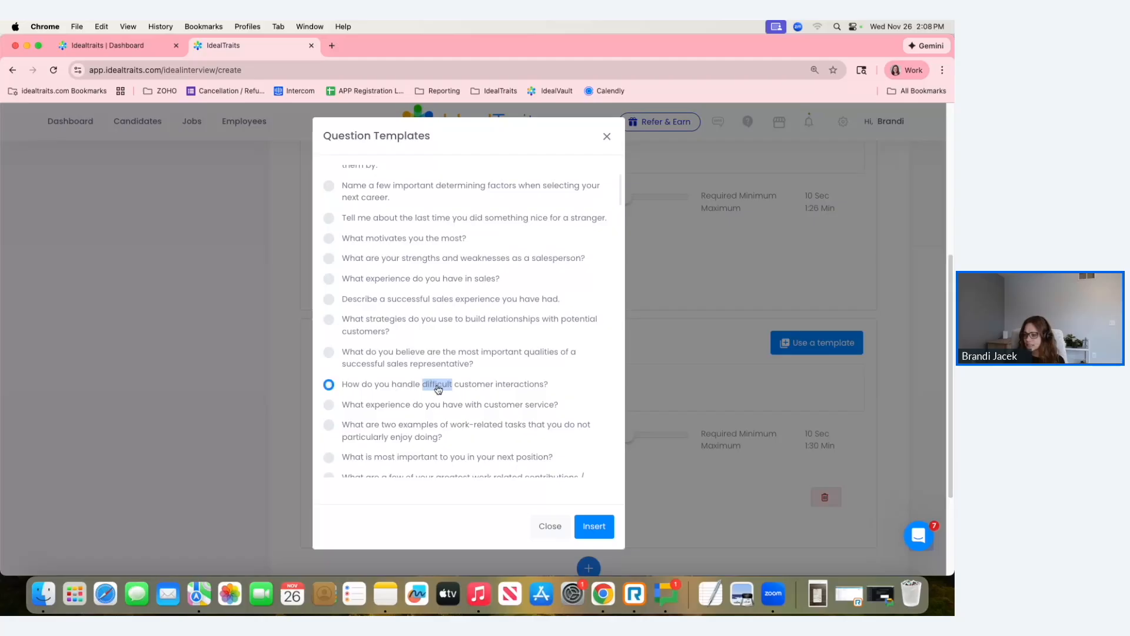
{"action": "left_click", "coordinate": [594, 526]}
{"action": "scroll", "coordinate": [665, 371], "scroll_direction": "down", "scroll_amount": 2}
Add a third question using the template "What interests you about the position offered?".
{"action": "left_click", "coordinate": [588, 519]}
{"action": "scroll", "coordinate": [595, 406], "scroll_direction": "down", "scroll_amount": 2}
{"action": "scroll", "coordinate": [596, 408], "scroll_direction": "down", "scroll_amount": 2}
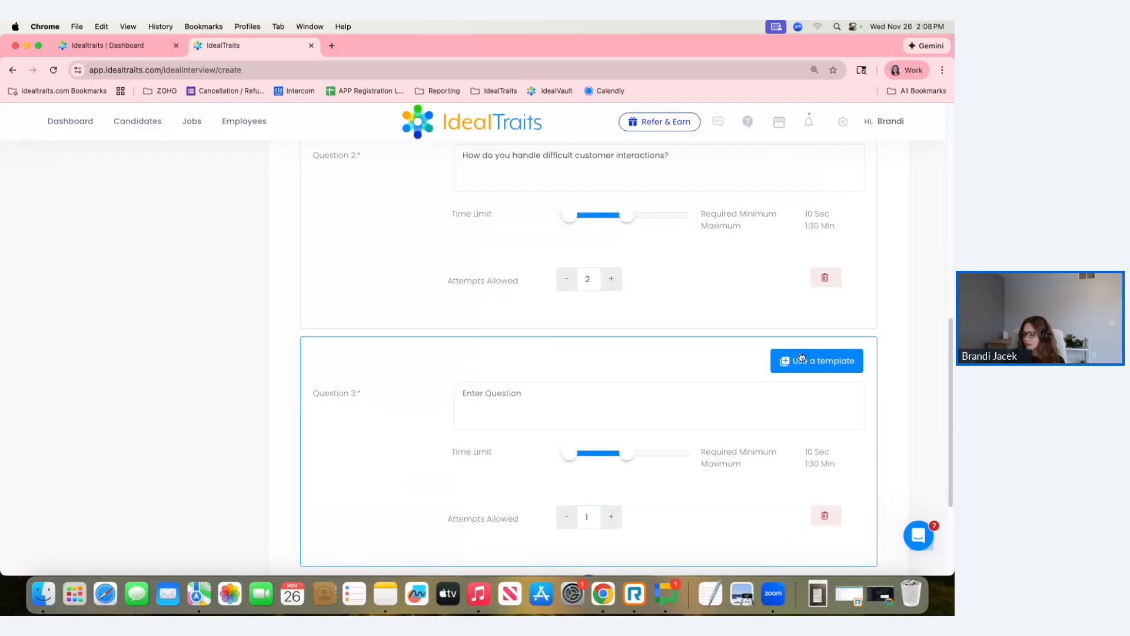
{"action": "left_click", "coordinate": [818, 342]}
{"action": "scroll", "coordinate": [479, 399], "scroll_direction": "down", "scroll_amount": 3}
{"action": "scroll", "coordinate": [479, 399], "scroll_direction": "down", "scroll_amount": 2}
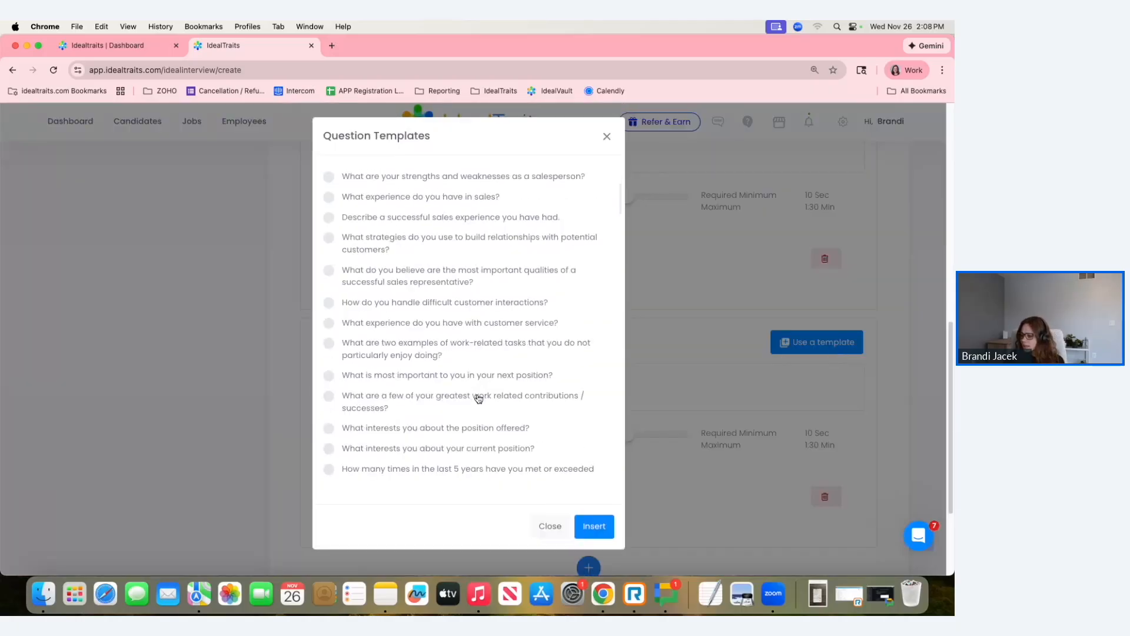
{"action": "scroll", "coordinate": [479, 400], "scroll_direction": "down", "scroll_amount": 1}
{"action": "left_click", "coordinate": [380, 400]}
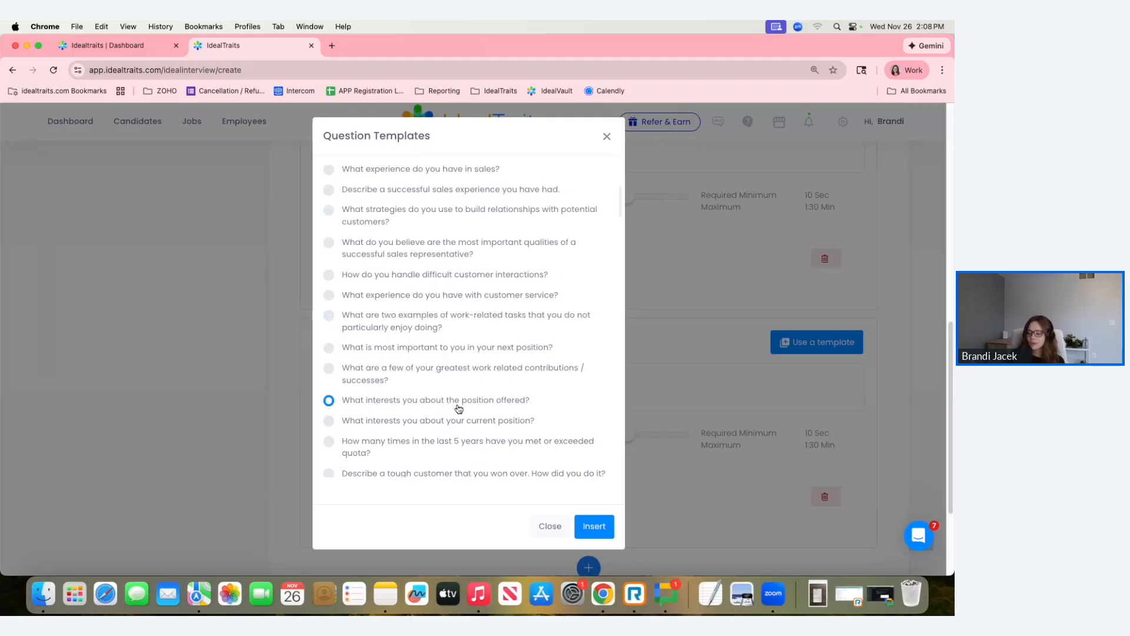
{"action": "left_click", "coordinate": [594, 526]}
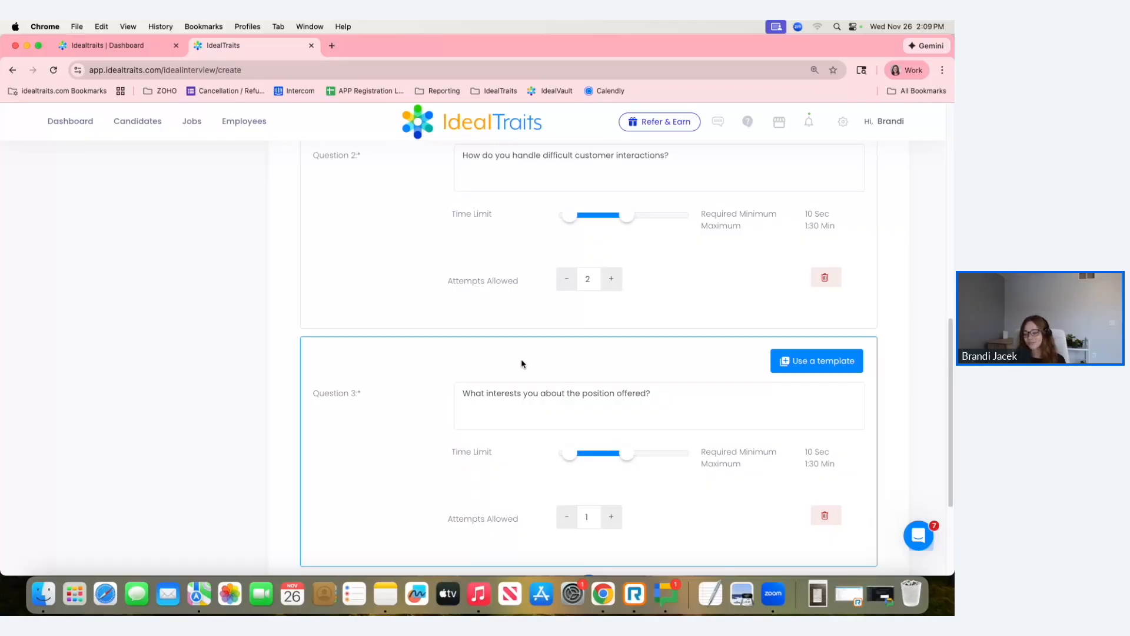
{"action": "left_click", "coordinate": [697, 392]}
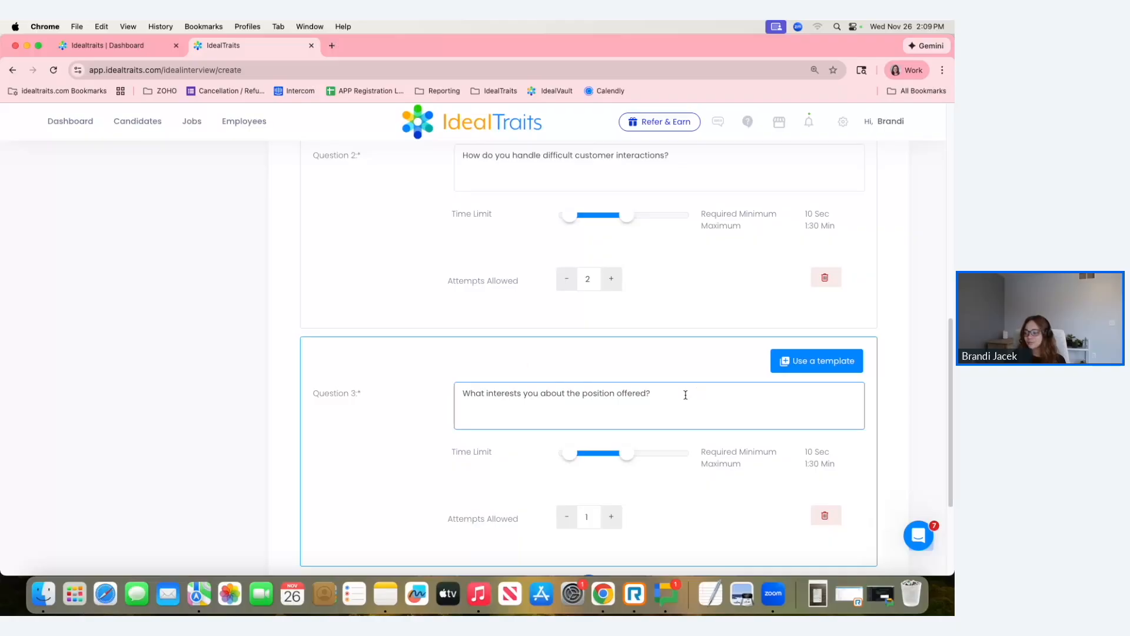
{"action": "left_click", "coordinate": [570, 393]}
{"action": "double_click", "coordinate": [669, 394]}
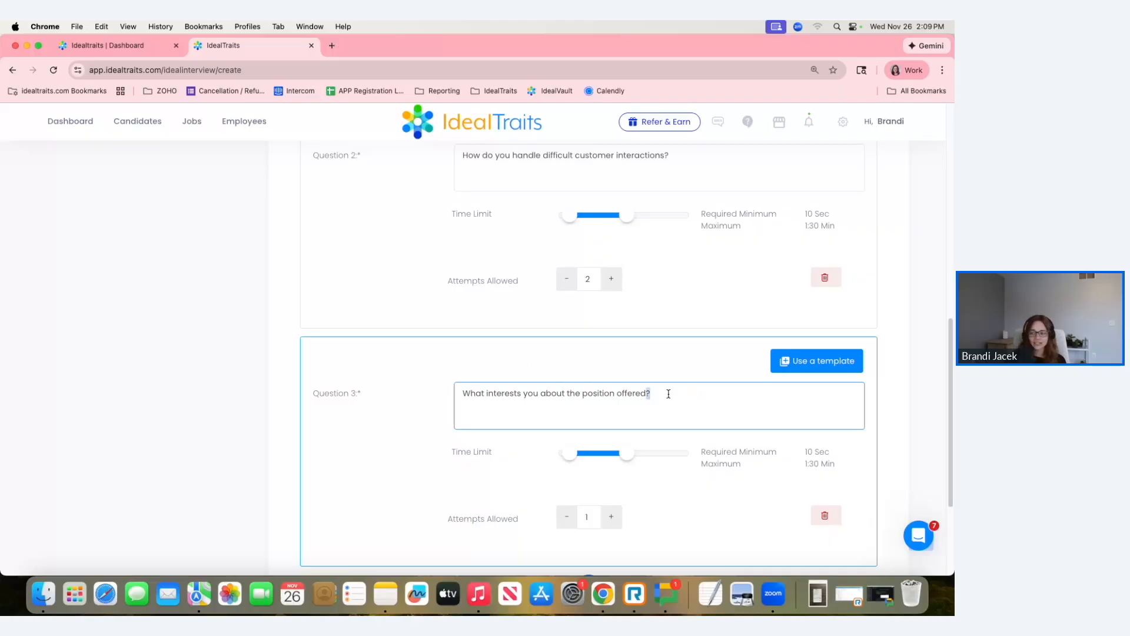
{"action": "left_click", "coordinate": [676, 395]}
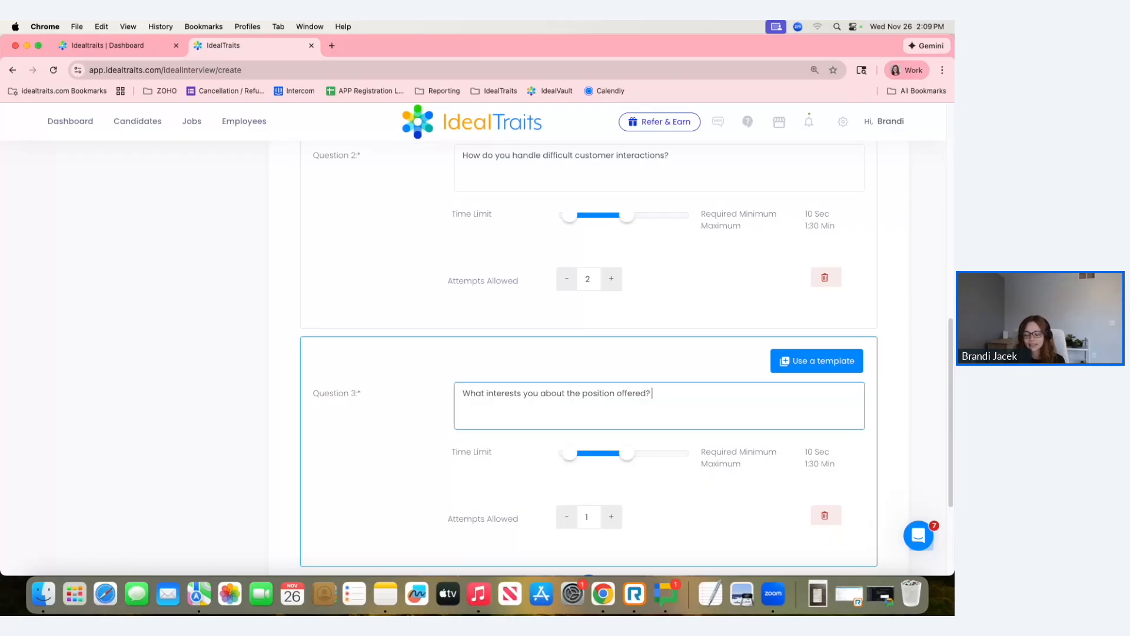
{"action": "type", "text": "ksdhf"}
{"action": "key", "text": "BackSpace"}
{"action": "key", "text": "BackSpace"}
{"action": "key", "text": "BackSpace"}
{"action": "key", "text": "BackSpace"}
{"action": "key", "text": "BackSpace"}
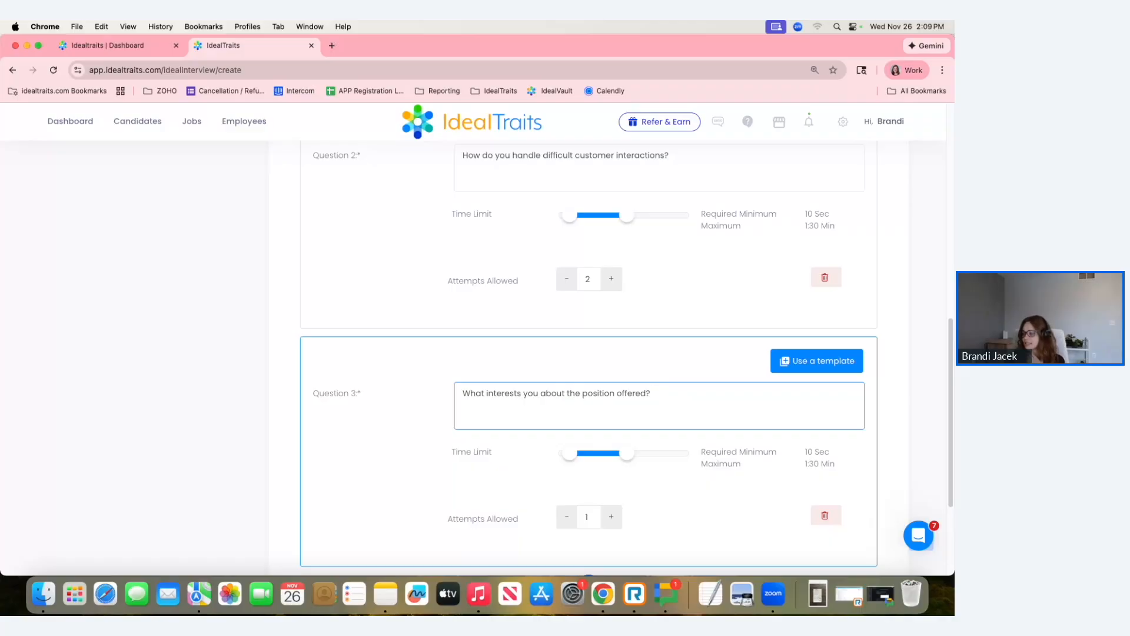
Allow 2 attempts for question 3 and post the video interview live.
{"action": "scroll", "coordinate": [618, 397], "scroll_direction": "down", "scroll_amount": 2}
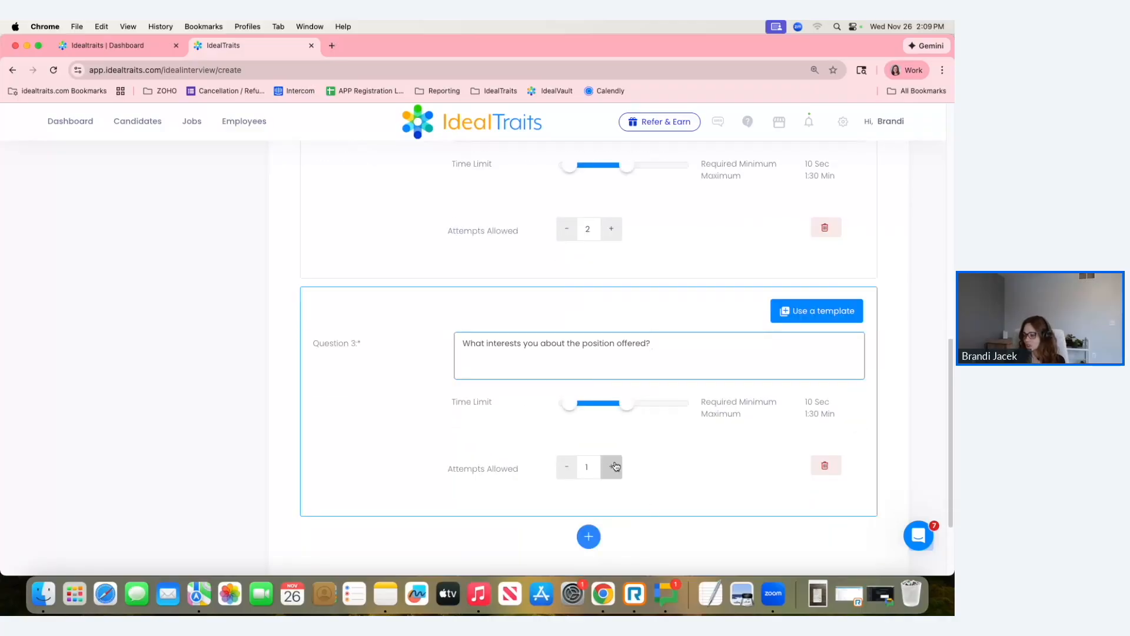
{"action": "scroll", "coordinate": [709, 487], "scroll_direction": "down", "scroll_amount": 4}
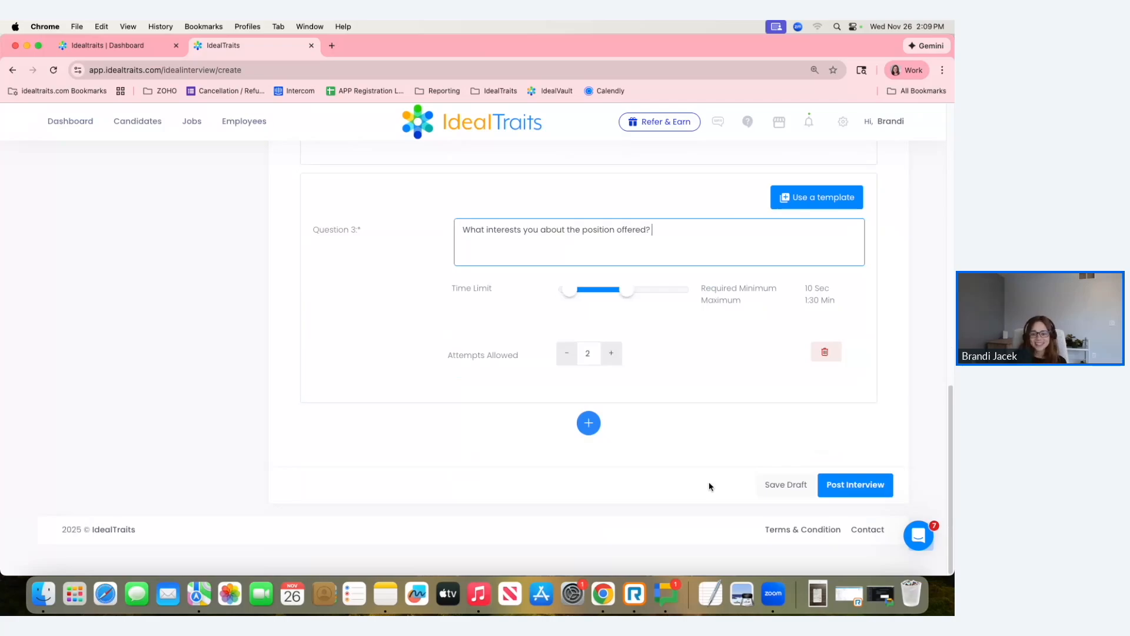
{"action": "left_click", "coordinate": [855, 486]}
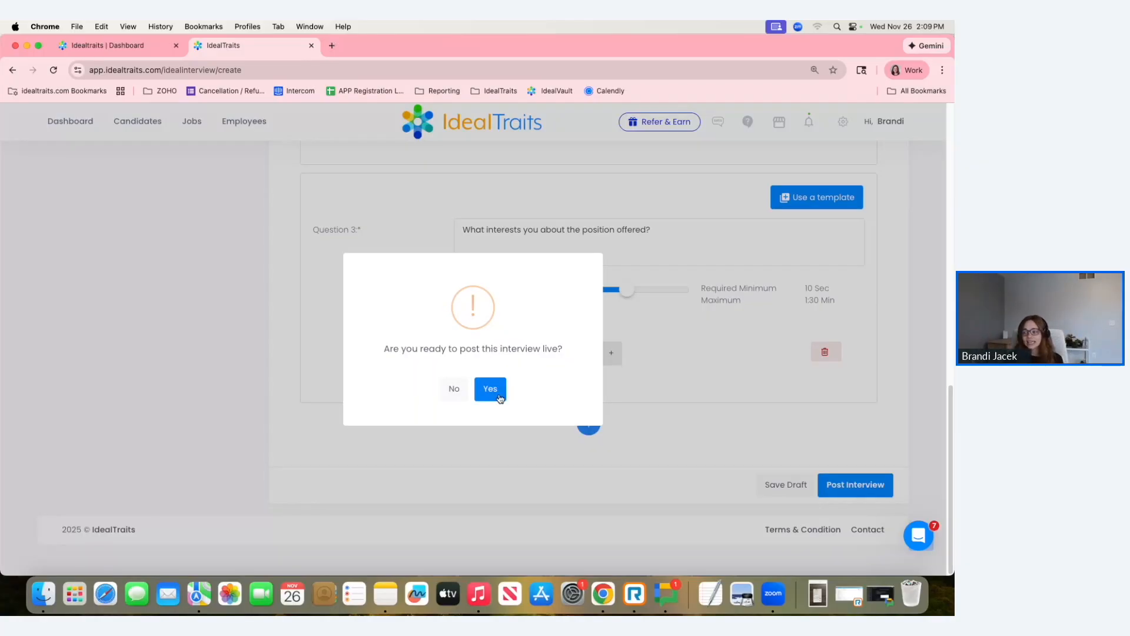
{"action": "left_click", "coordinate": [498, 395]}
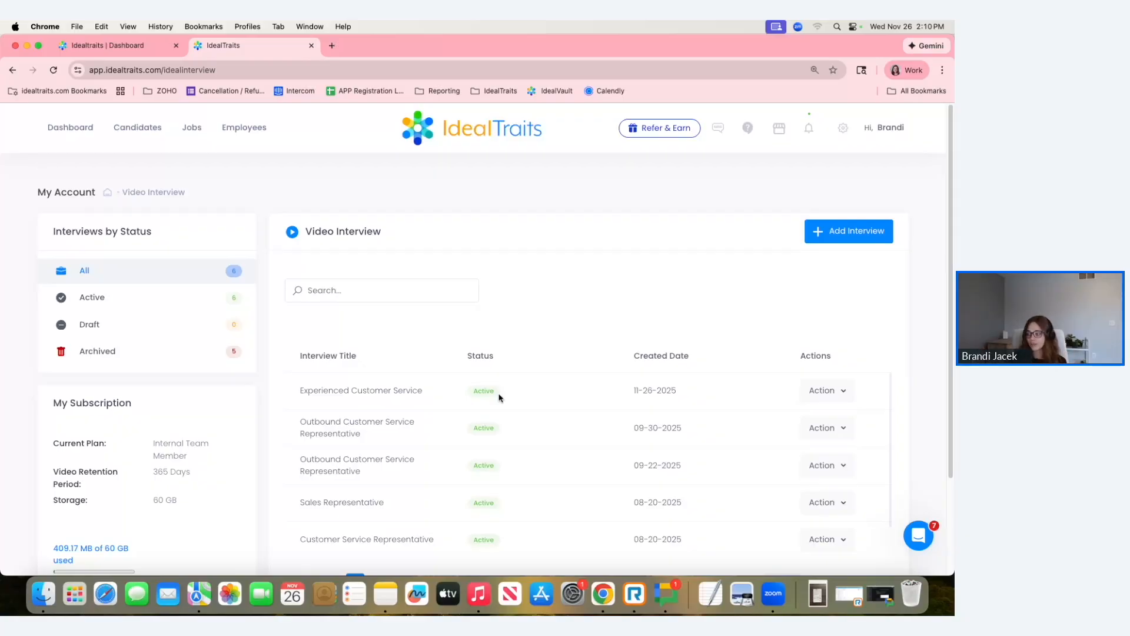
Review the question details and the available actions of the "Experienced Customer Service" interview.
{"action": "left_click_drag", "start_coordinate": [799, 355], "coordinate": [836, 356]}
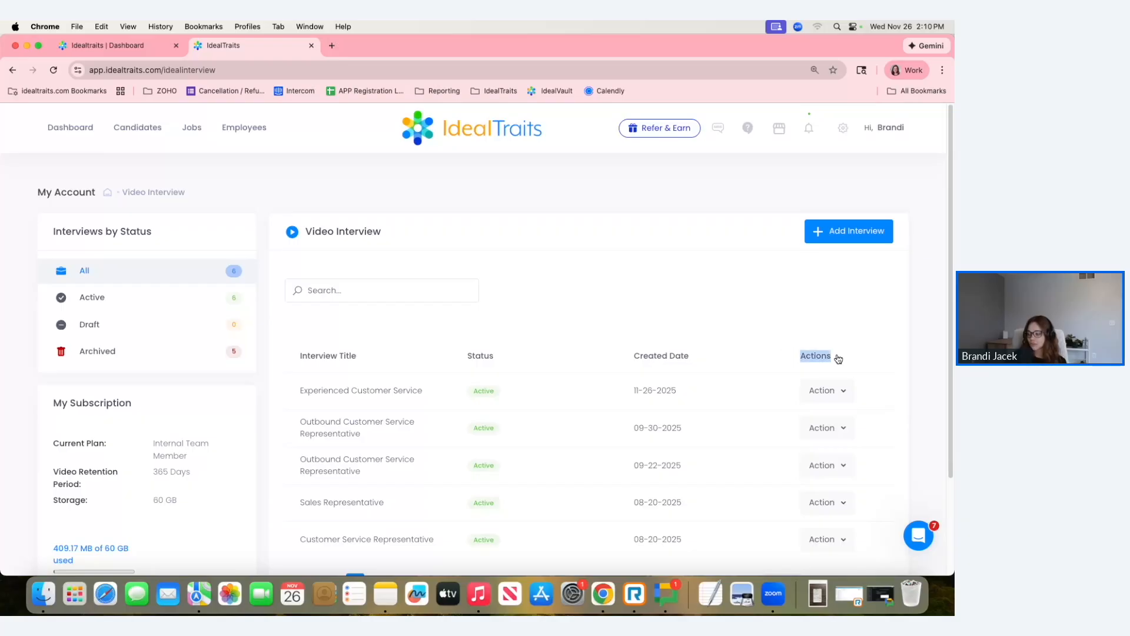
{"action": "left_click", "coordinate": [825, 391]}
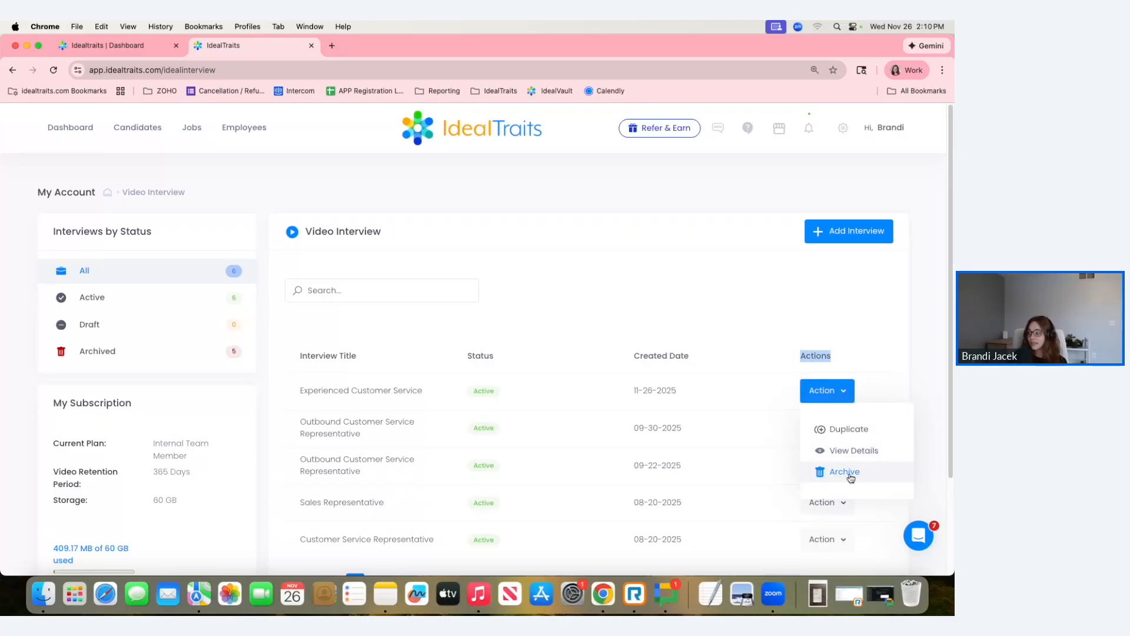
{"action": "left_click", "coordinate": [822, 450]}
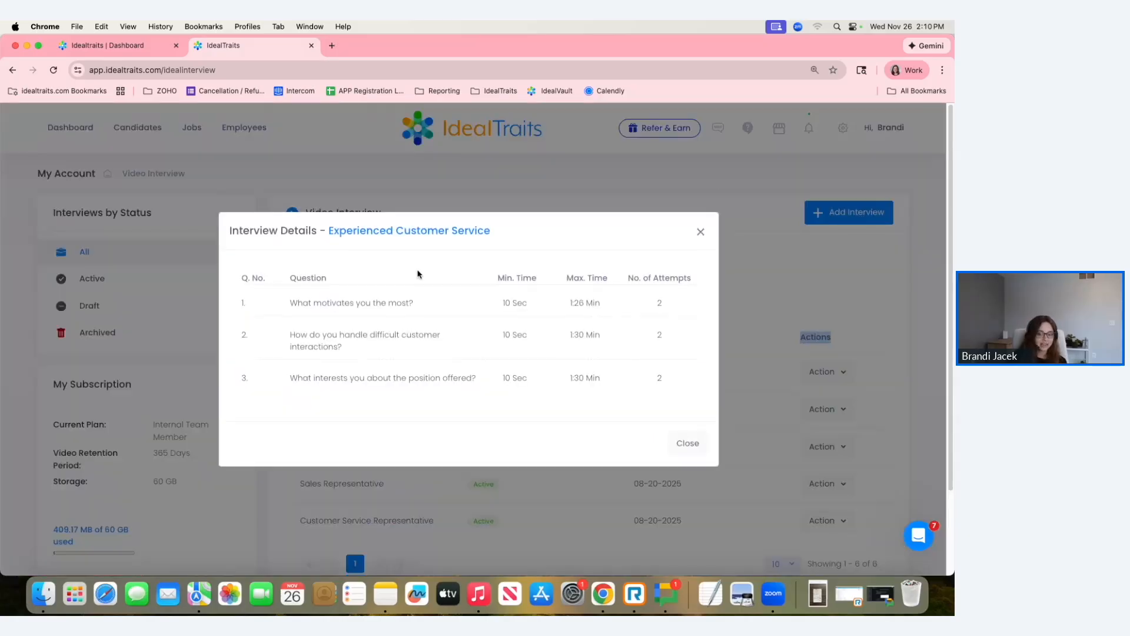
{"action": "left_click", "coordinate": [698, 233]}
{"action": "left_click", "coordinate": [827, 391]}
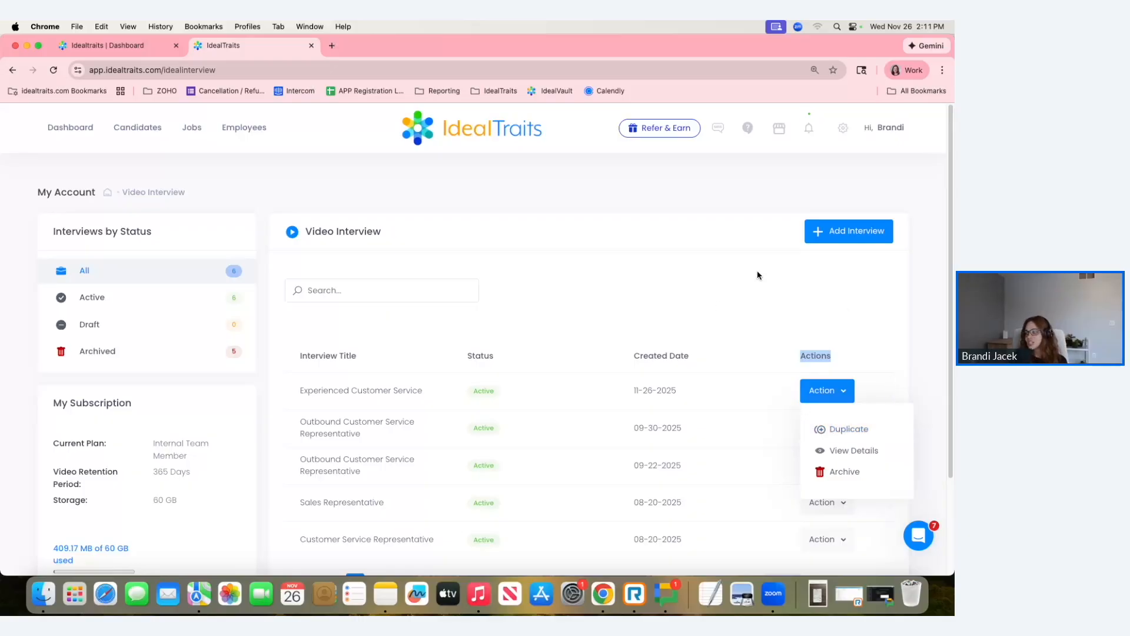
{"action": "left_click", "coordinate": [718, 306]}
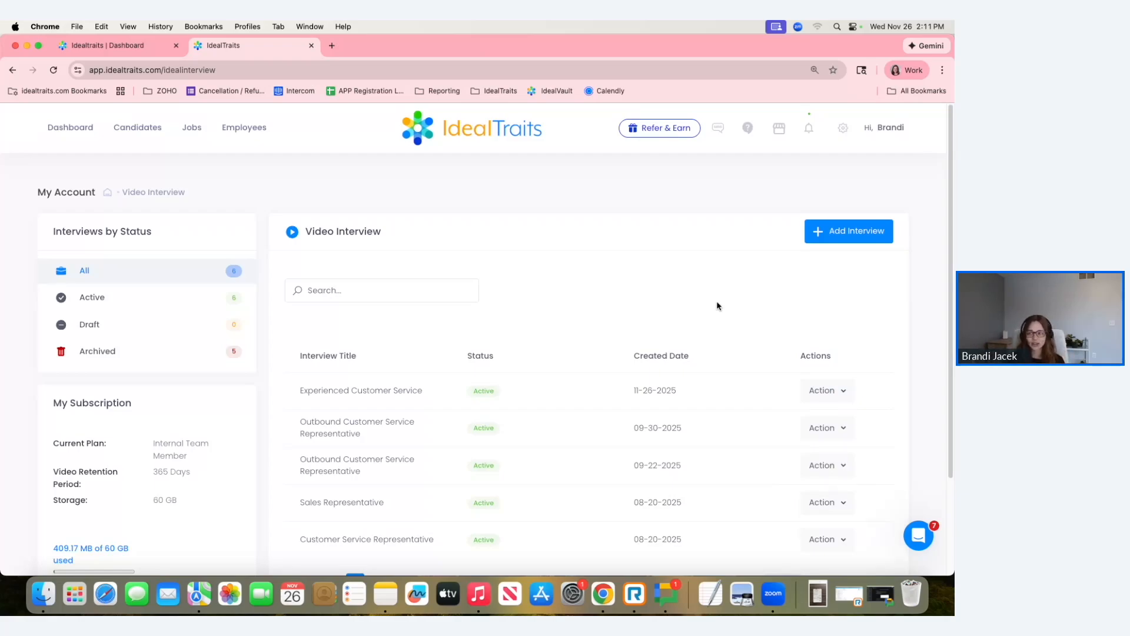
Preview the Sales Representative interview for the "Sales role" candidate in the candidate list, and close the invitation without sending it.
{"action": "left_click", "coordinate": [133, 134]}
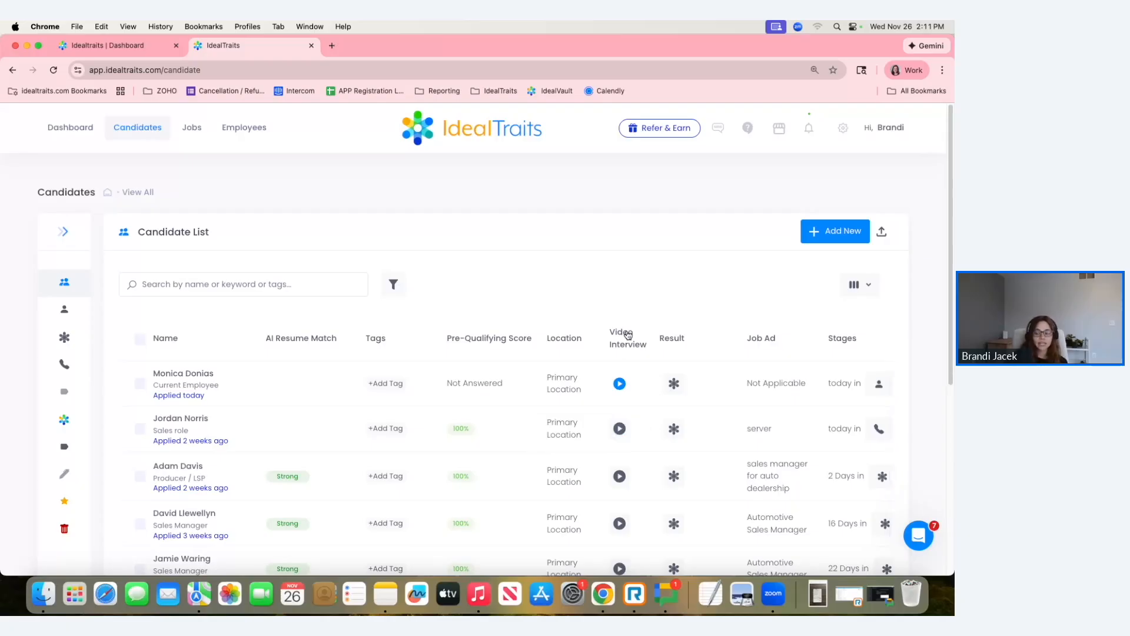
{"action": "left_click", "coordinate": [618, 428]}
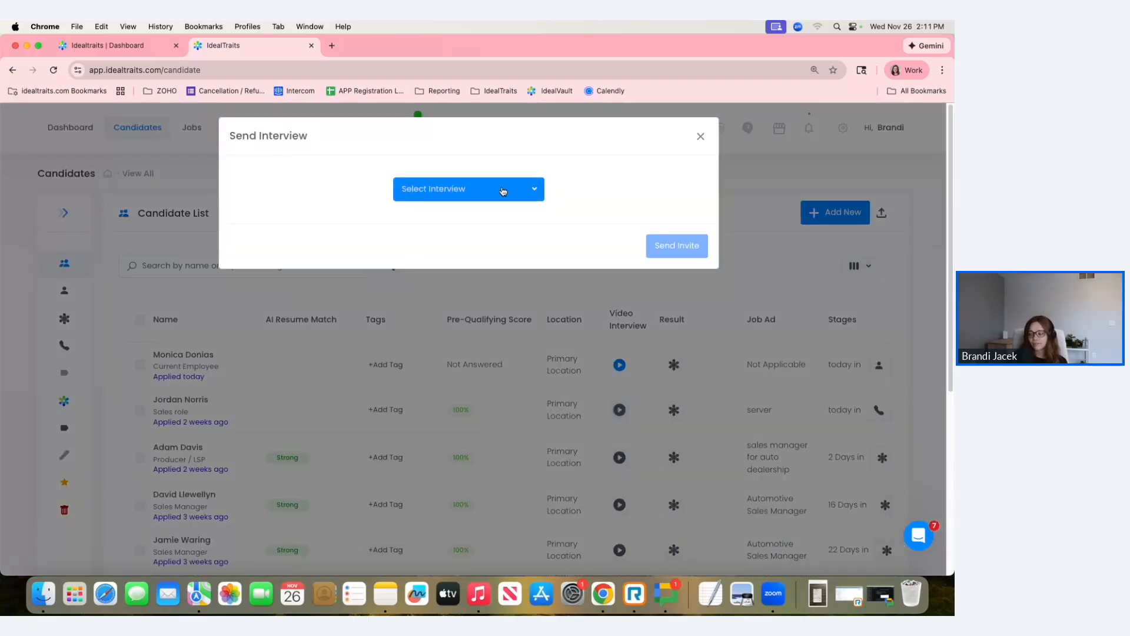
{"action": "left_click", "coordinate": [503, 191]}
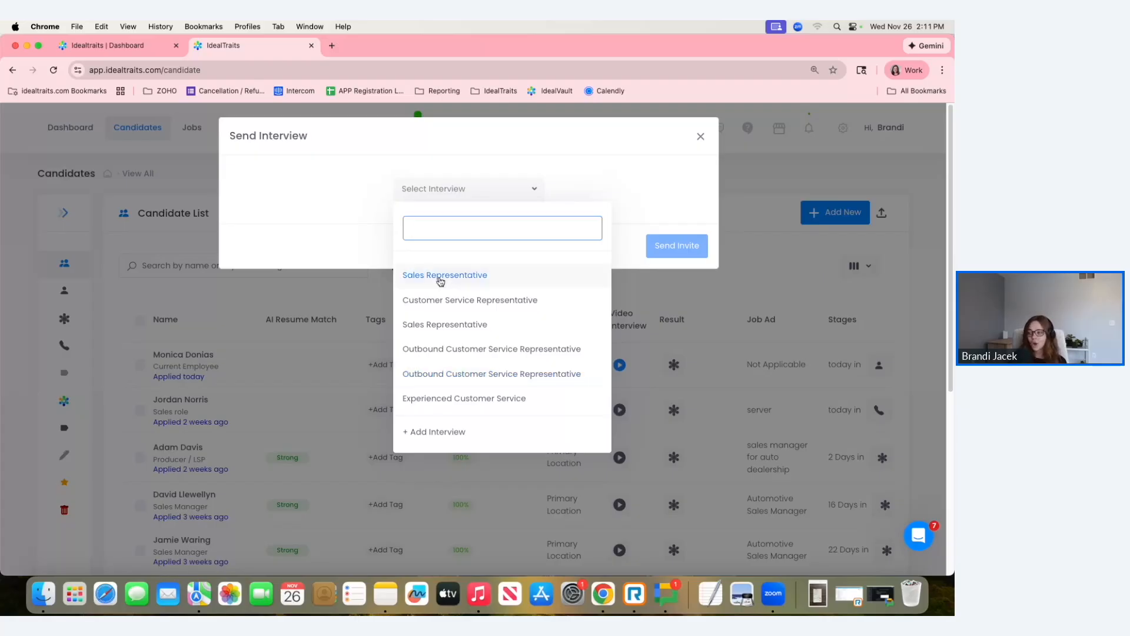
{"action": "left_click", "coordinate": [458, 280]}
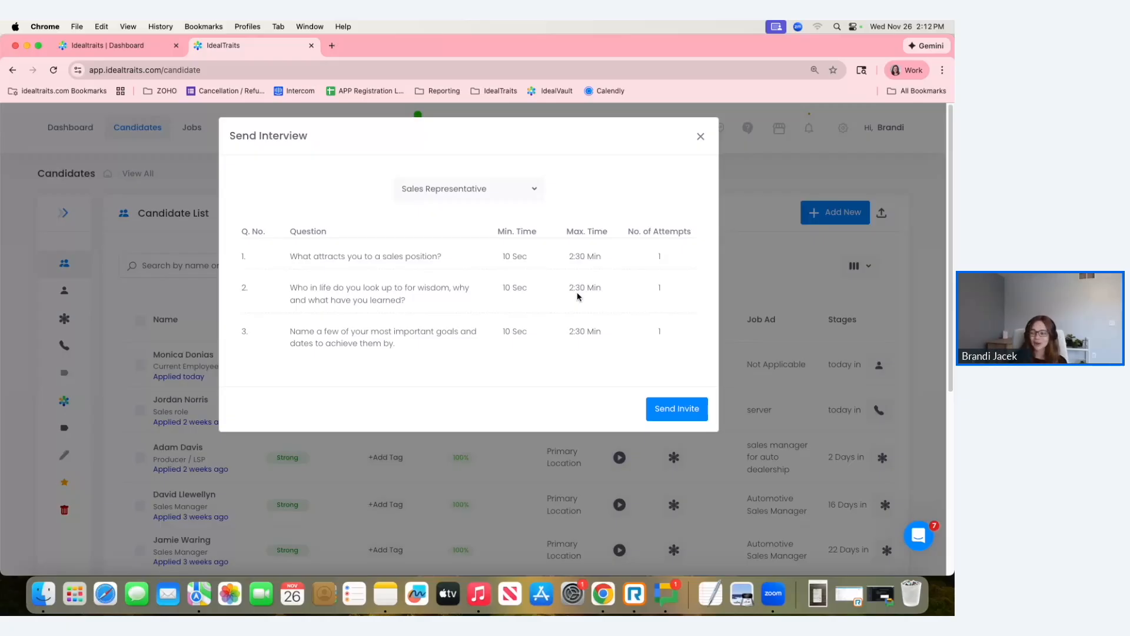
{"action": "left_click", "coordinate": [701, 136]}
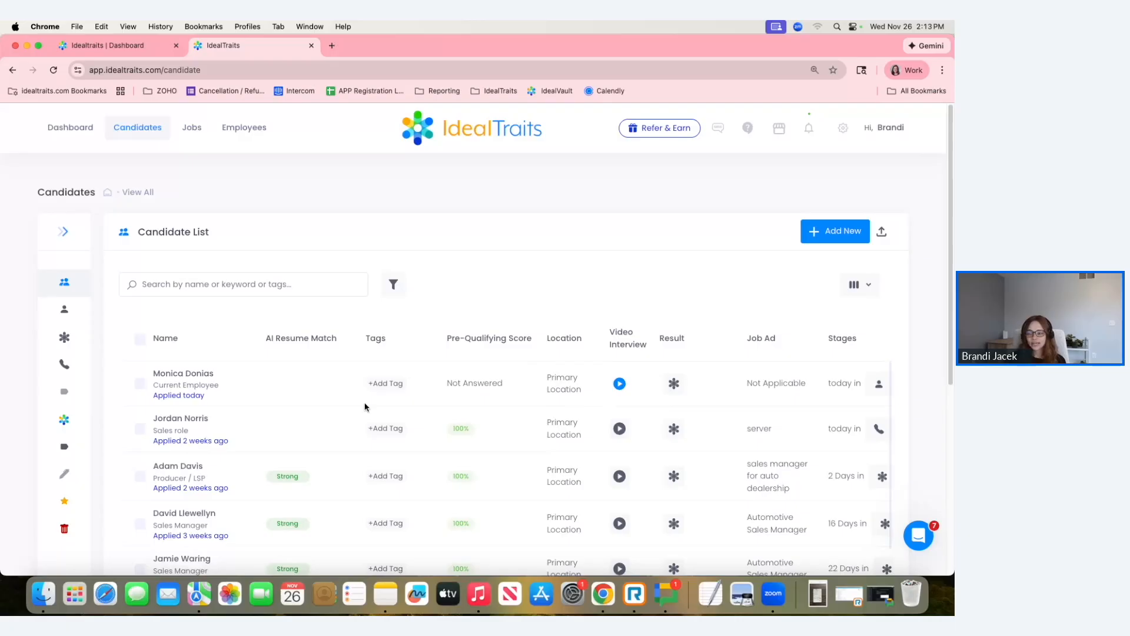
Open the "Current Employee" candidate's completed video interview and play the question 1 recording, returning it to the start.
{"action": "left_click", "coordinate": [622, 385]}
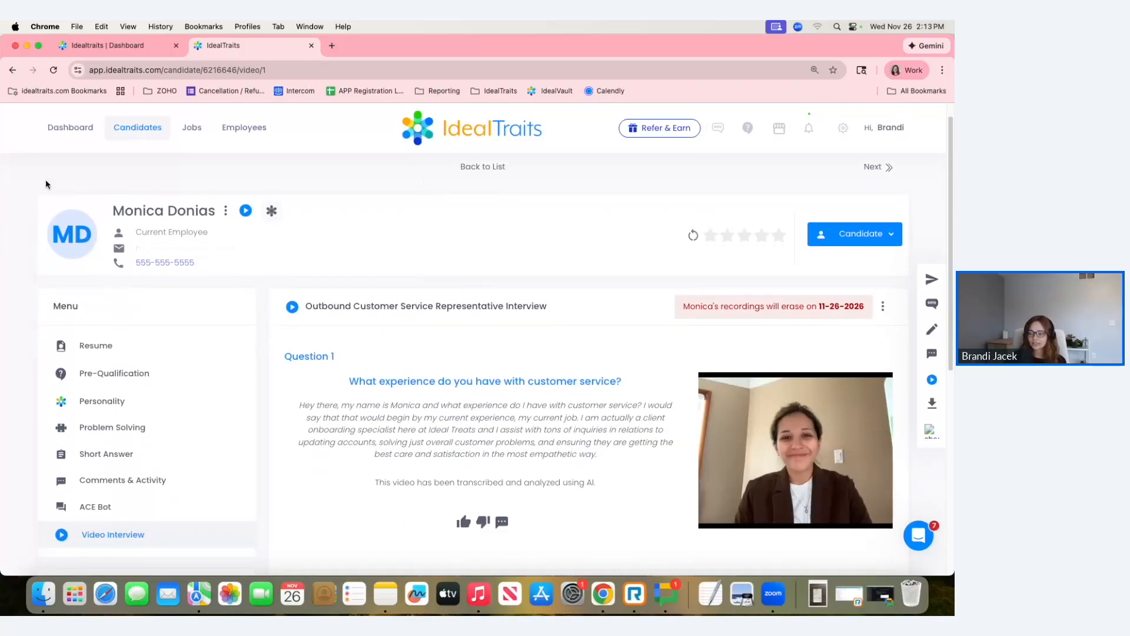
{"action": "mouse_move", "coordinate": [849, 426]}
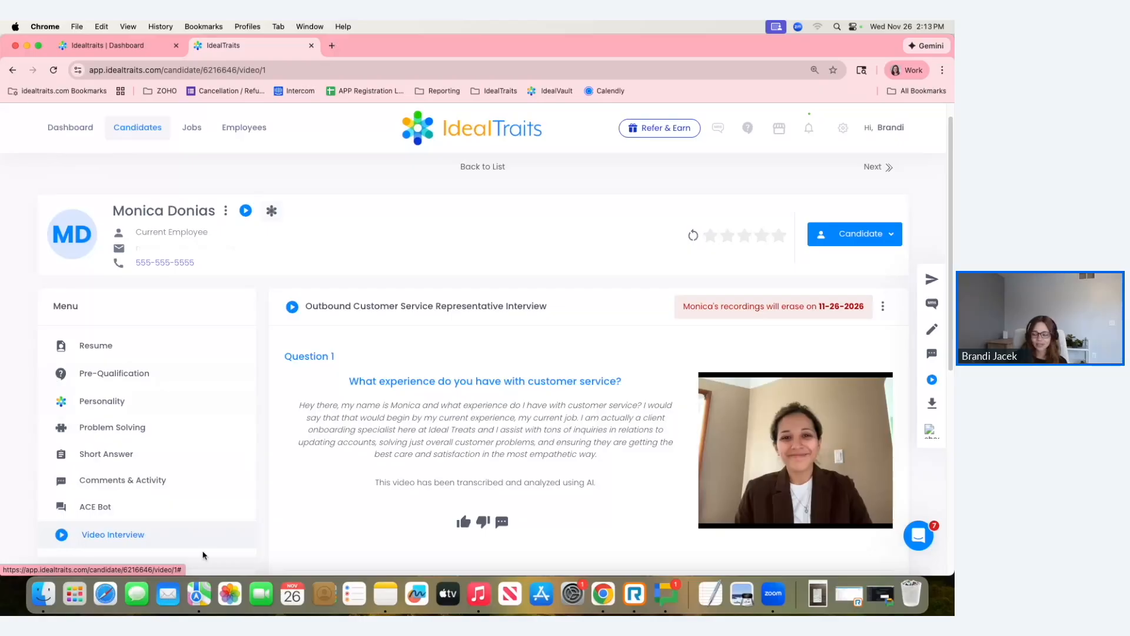
{"action": "scroll", "coordinate": [466, 442], "scroll_direction": "down", "scroll_amount": 1}
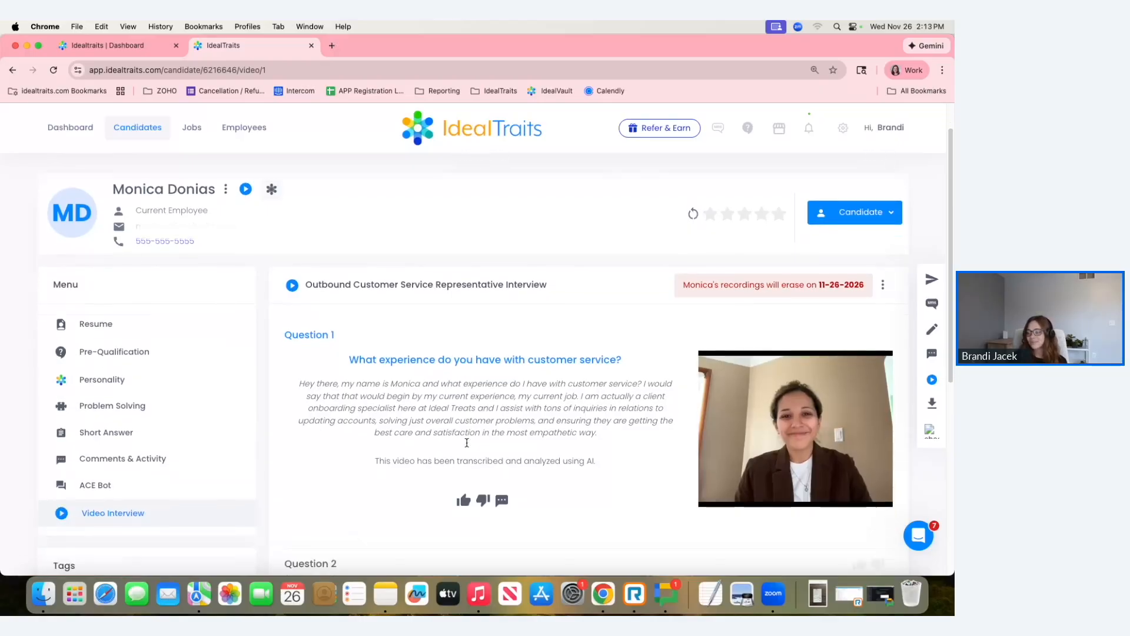
{"action": "scroll", "coordinate": [466, 446], "scroll_direction": "down", "scroll_amount": 1}
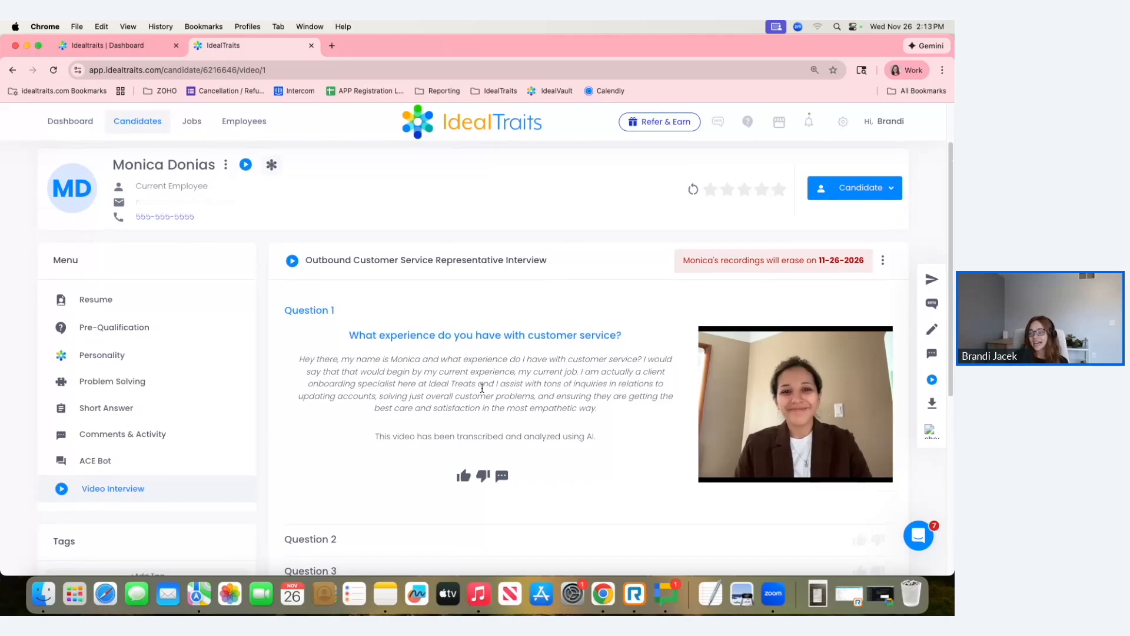
{"action": "scroll", "coordinate": [467, 446], "scroll_direction": "down", "scroll_amount": 2}
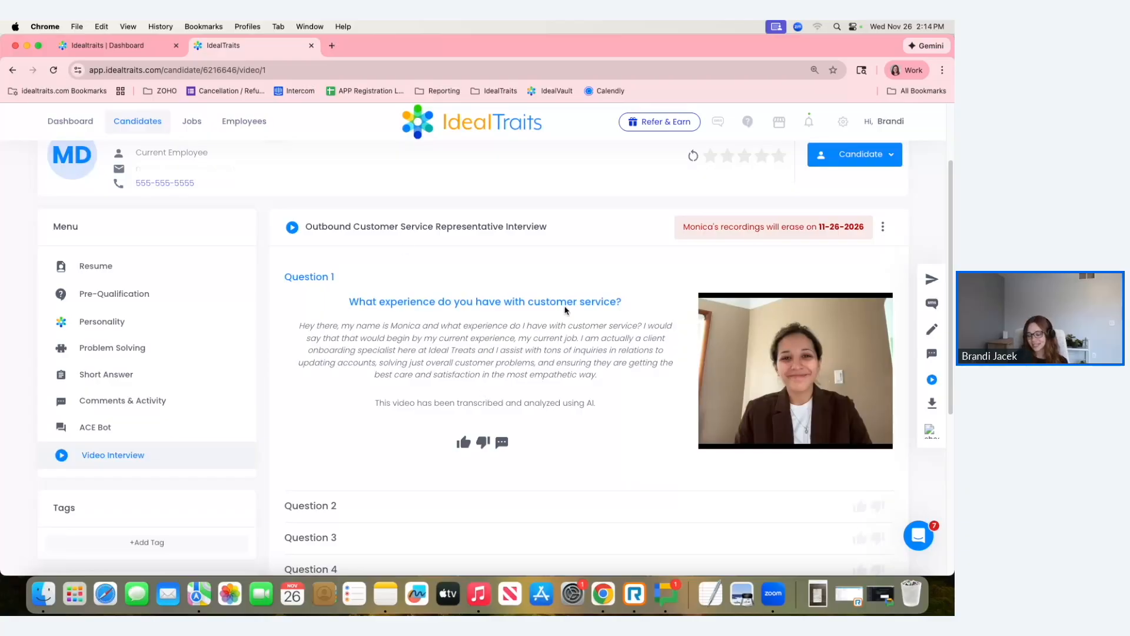
{"action": "mouse_move", "coordinate": [777, 429]}
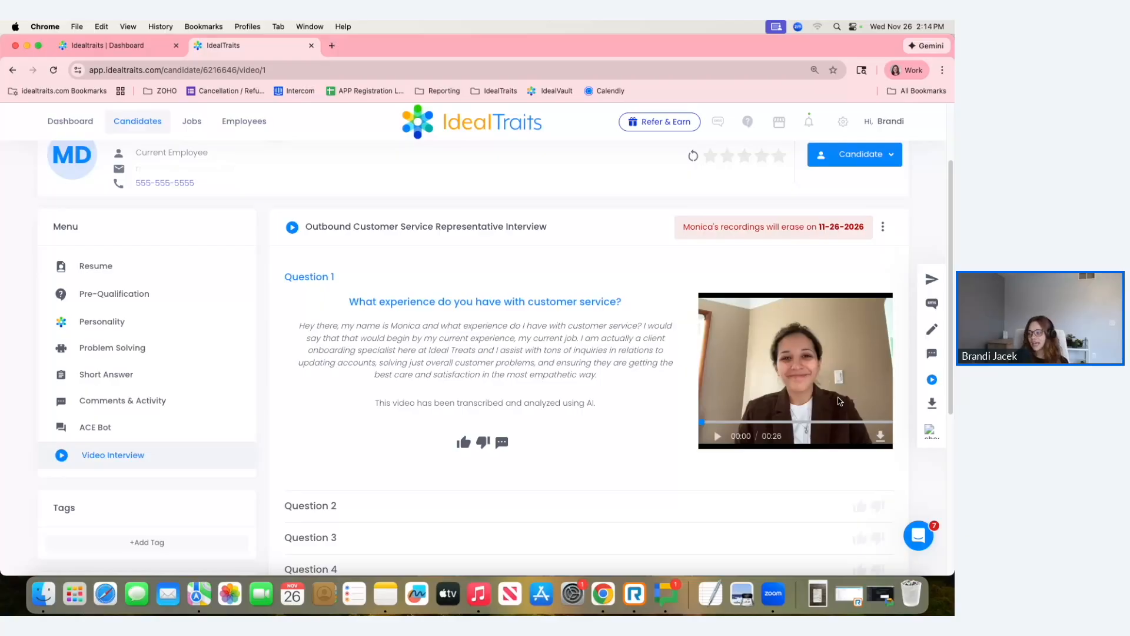
{"action": "left_click", "coordinate": [718, 437]}
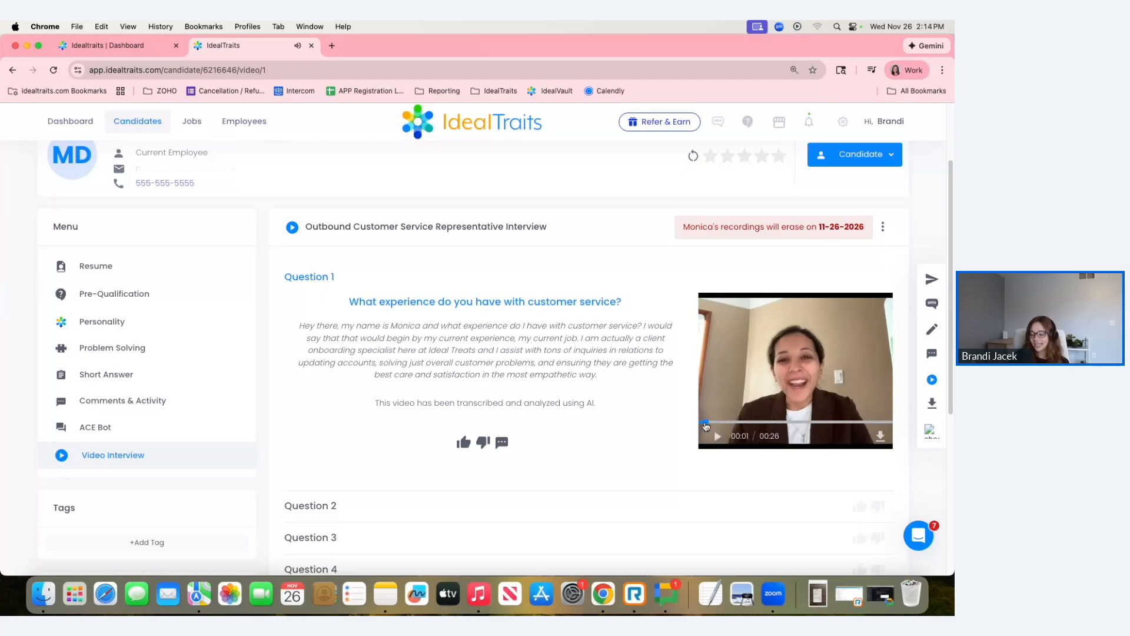
{"action": "left_click", "coordinate": [701, 424]}
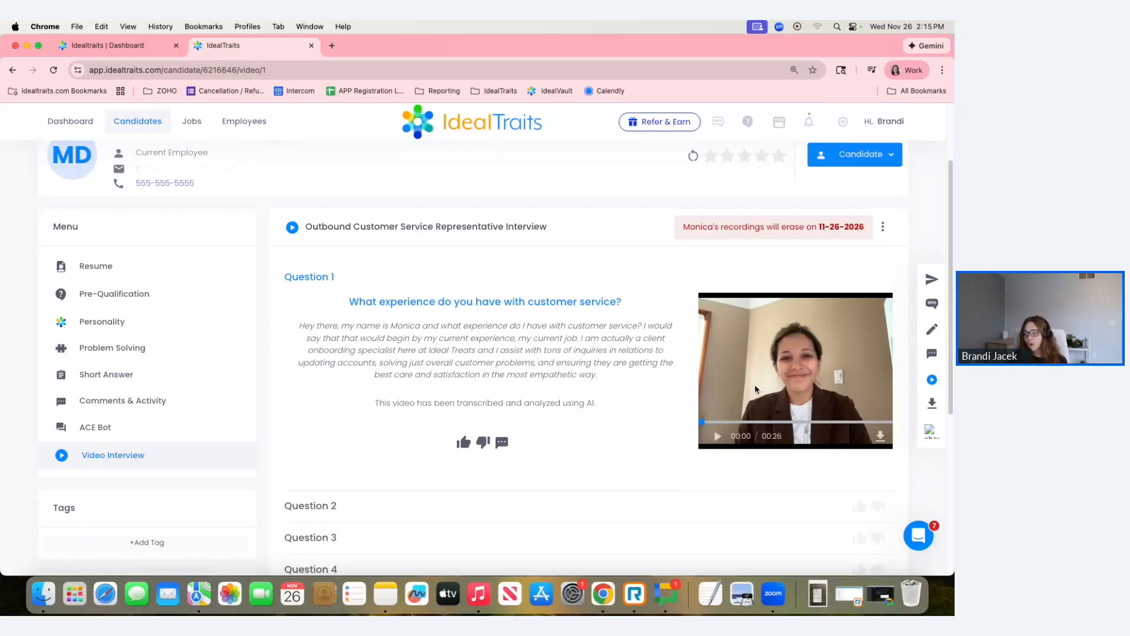
Examine the candidate's video answers and AI transcripts for questions 2 through 5.
{"action": "scroll", "coordinate": [696, 425], "scroll_direction": "down", "scroll_amount": 1}
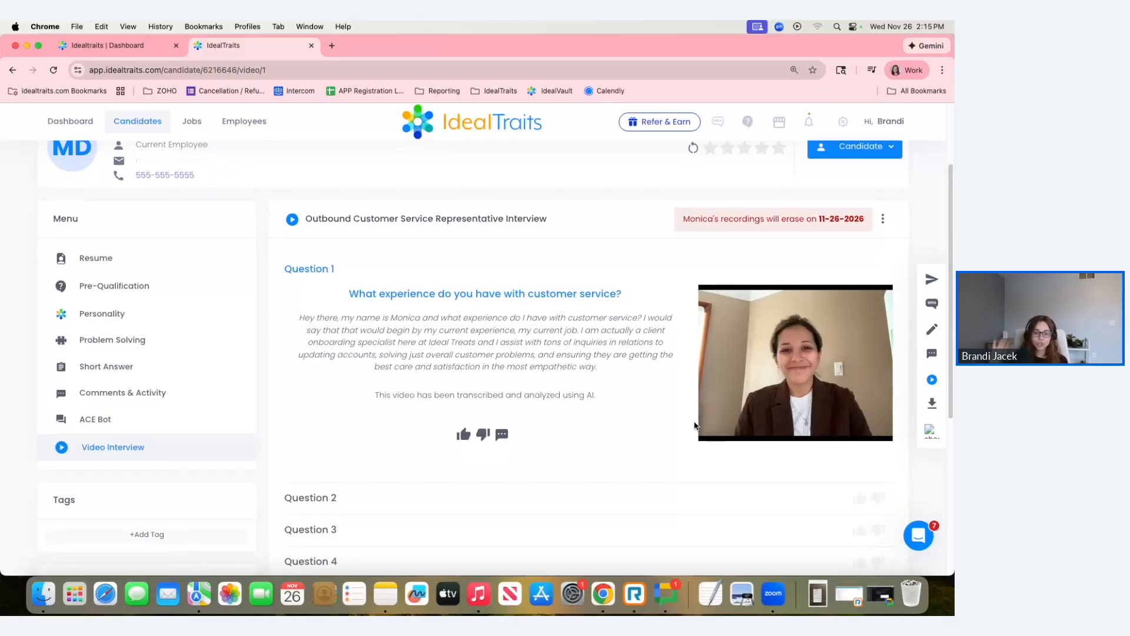
{"action": "scroll", "coordinate": [695, 425], "scroll_direction": "down", "scroll_amount": 1}
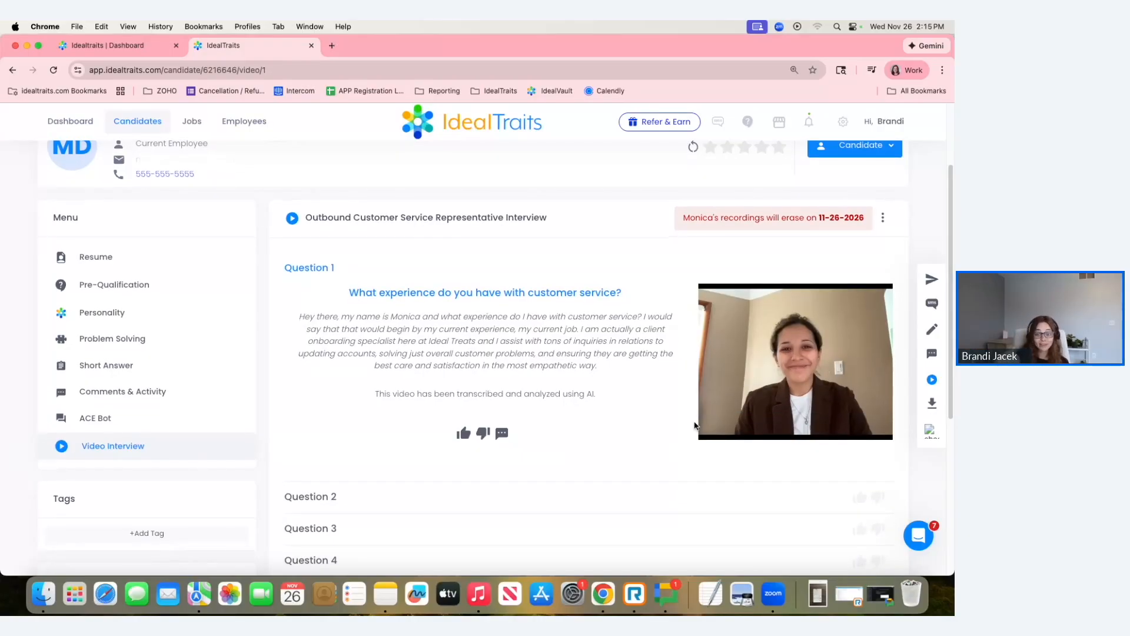
{"action": "mouse_move", "coordinate": [892, 435]}
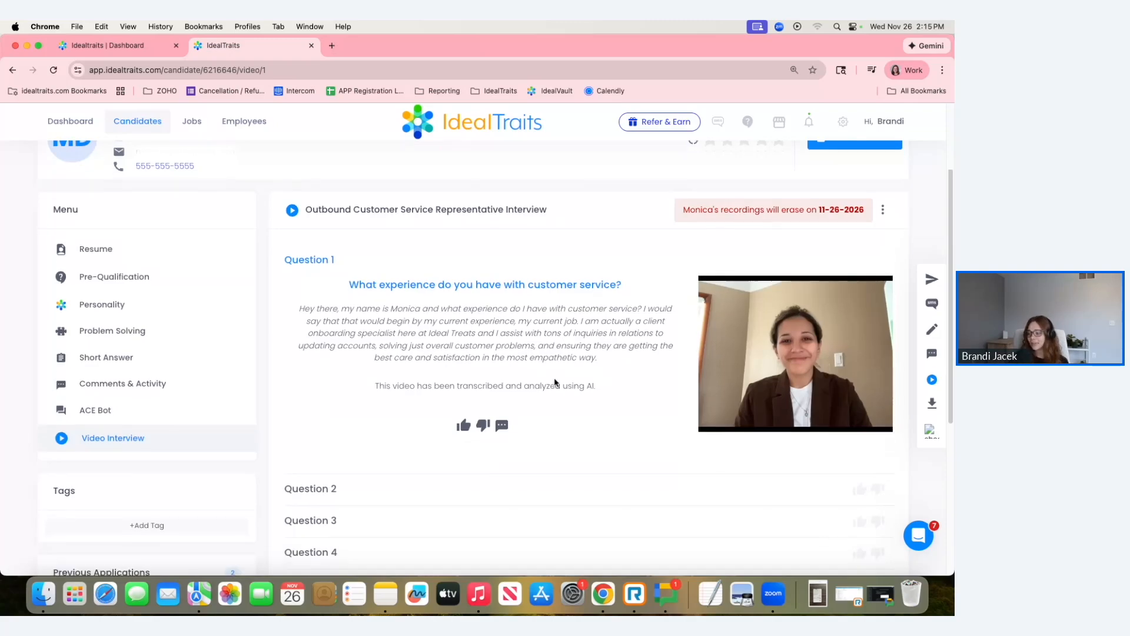
{"action": "scroll", "coordinate": [611, 411], "scroll_direction": "down", "scroll_amount": 3}
{"action": "left_click", "coordinate": [426, 401]}
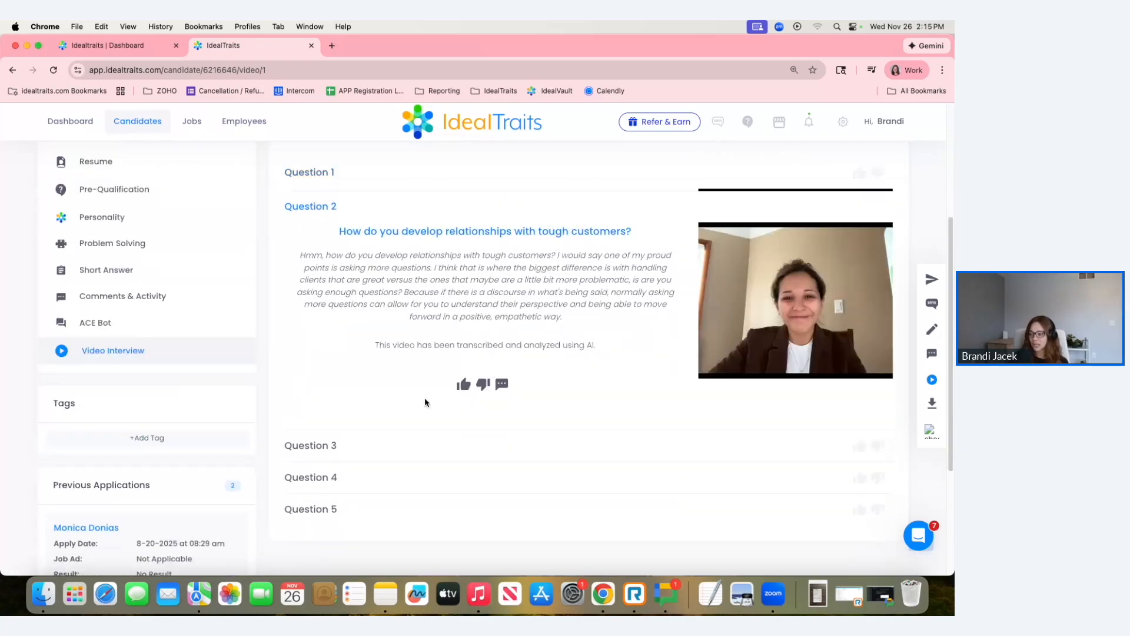
{"action": "left_click", "coordinate": [431, 443]}
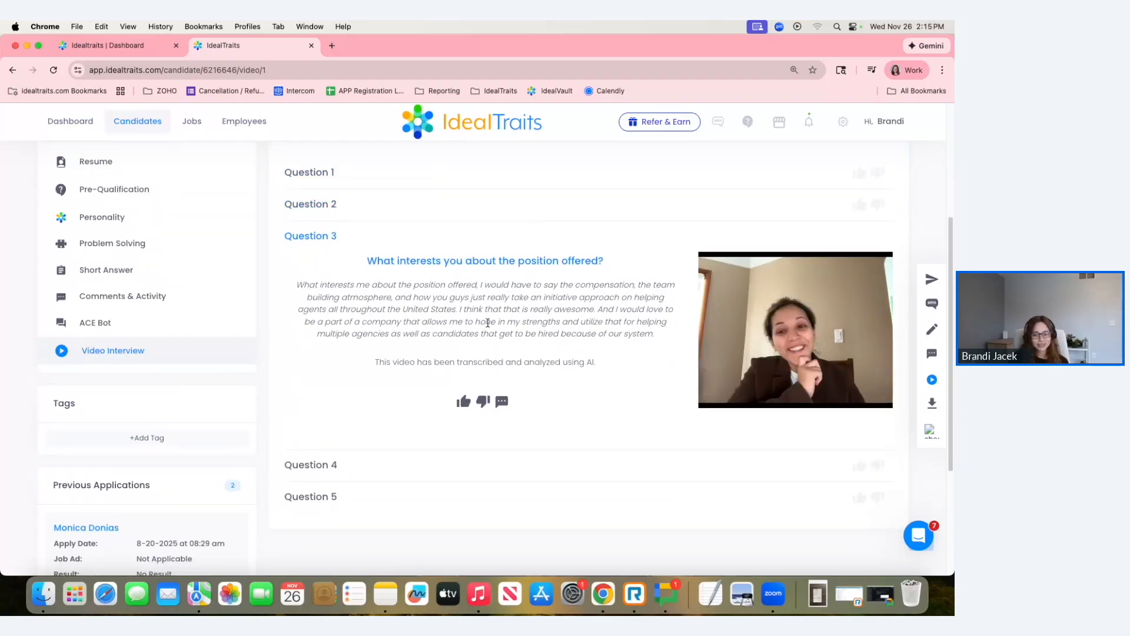
{"action": "mouse_move", "coordinate": [749, 302]}
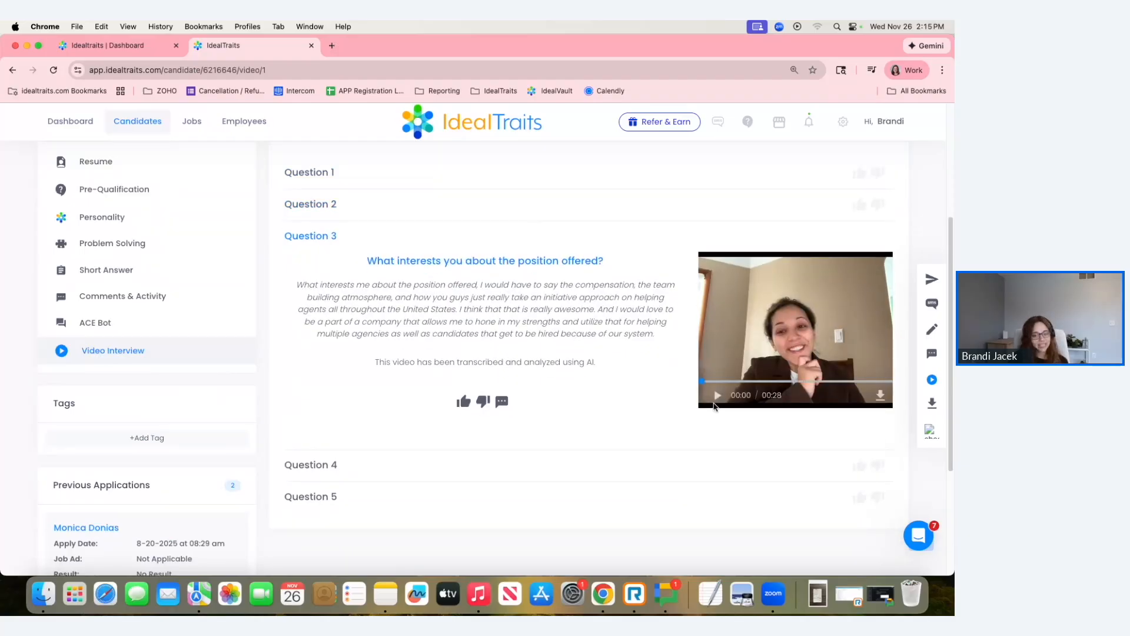
{"action": "left_click", "coordinate": [602, 472]}
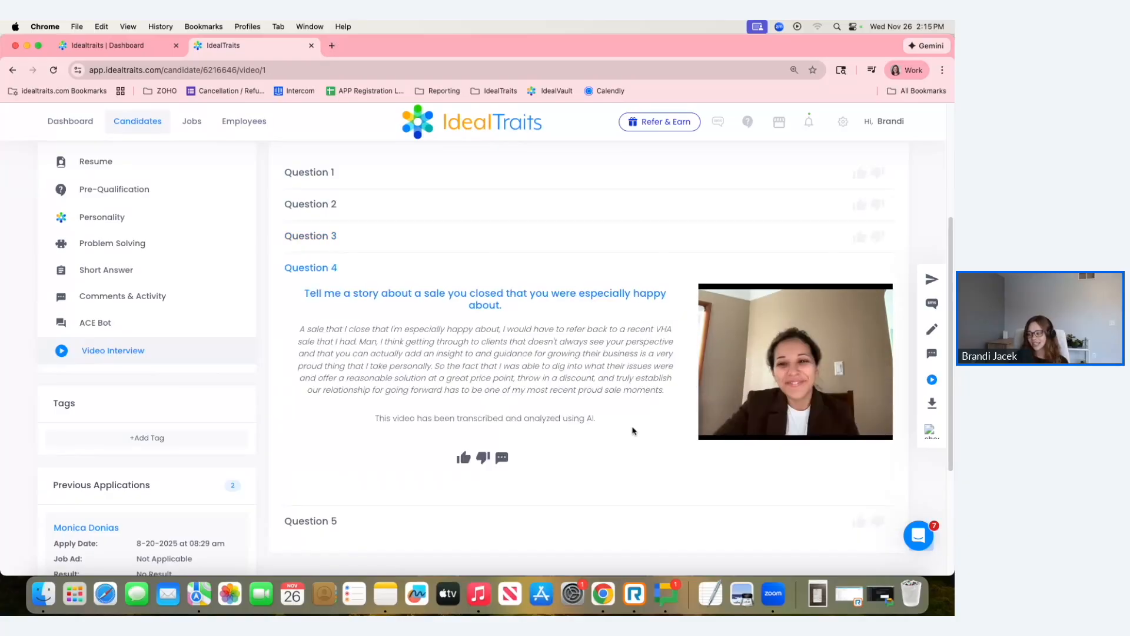
{"action": "left_click", "coordinate": [592, 509]}
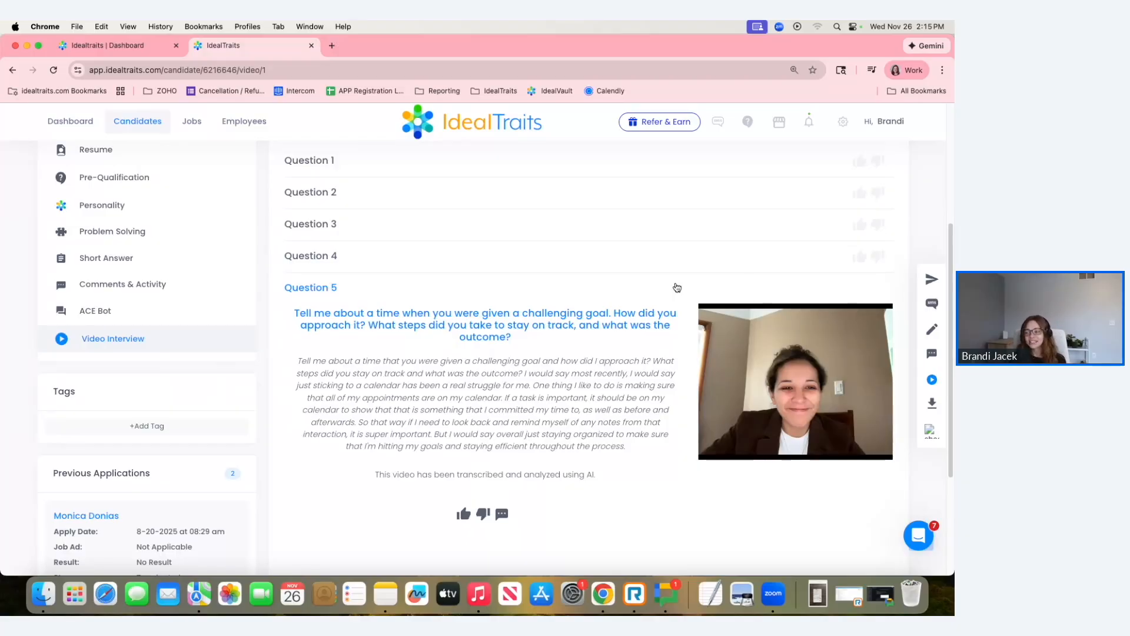
{"action": "scroll", "coordinate": [677, 288], "scroll_direction": "up", "scroll_amount": 2}
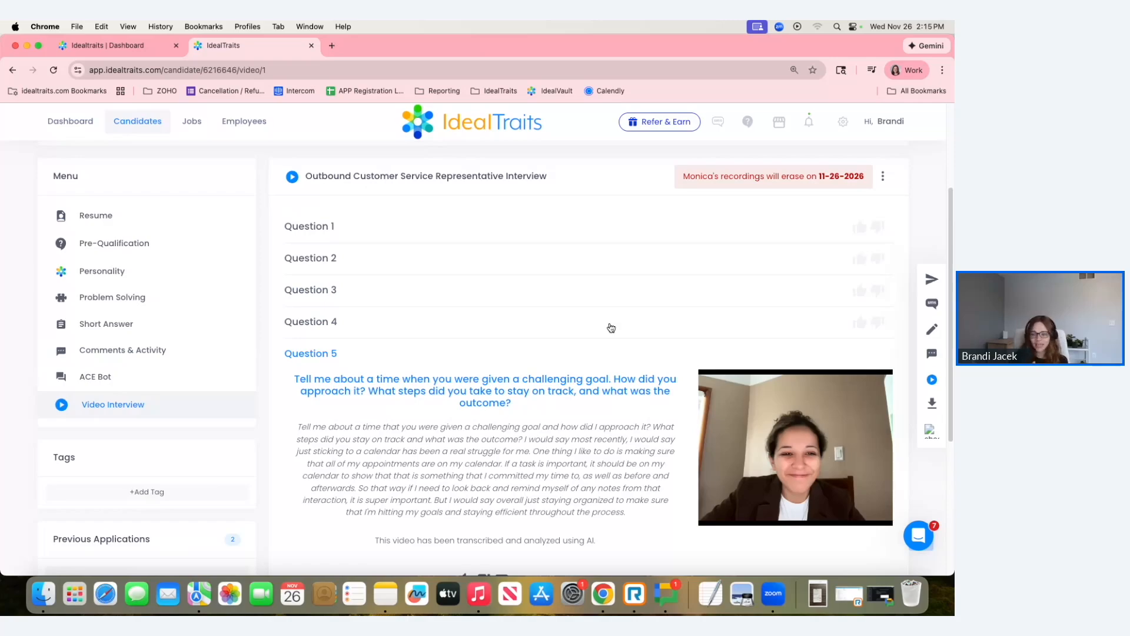
{"action": "scroll", "coordinate": [487, 351], "scroll_direction": "up", "scroll_amount": 5}
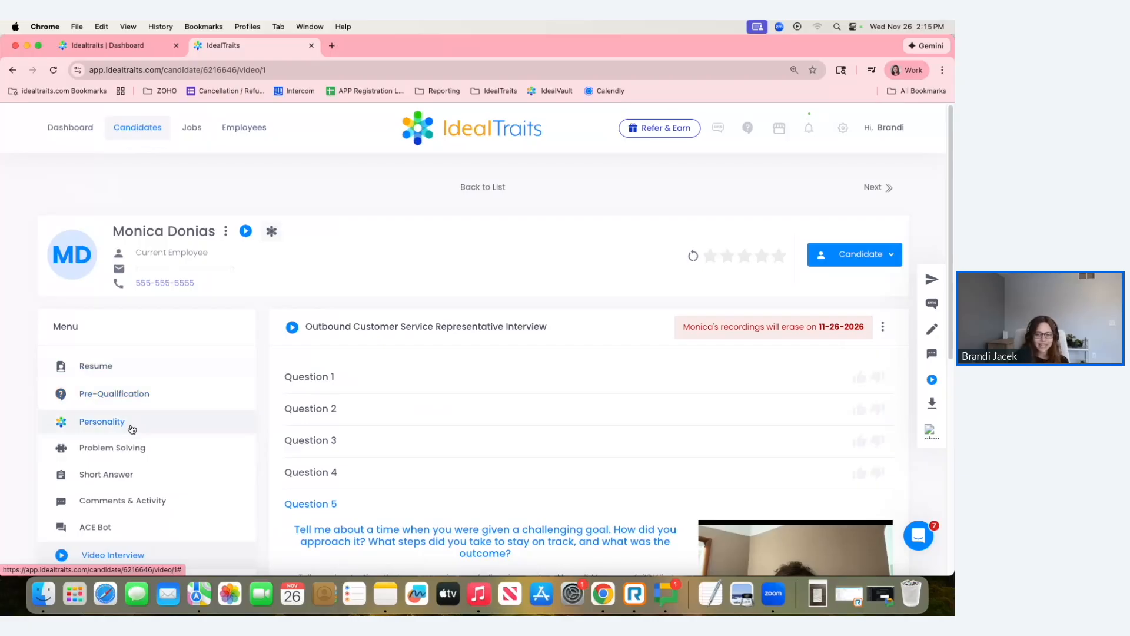
Open the Automated Workflows page from the account settings.
{"action": "scroll", "coordinate": [132, 429], "scroll_direction": "down", "scroll_amount": 2}
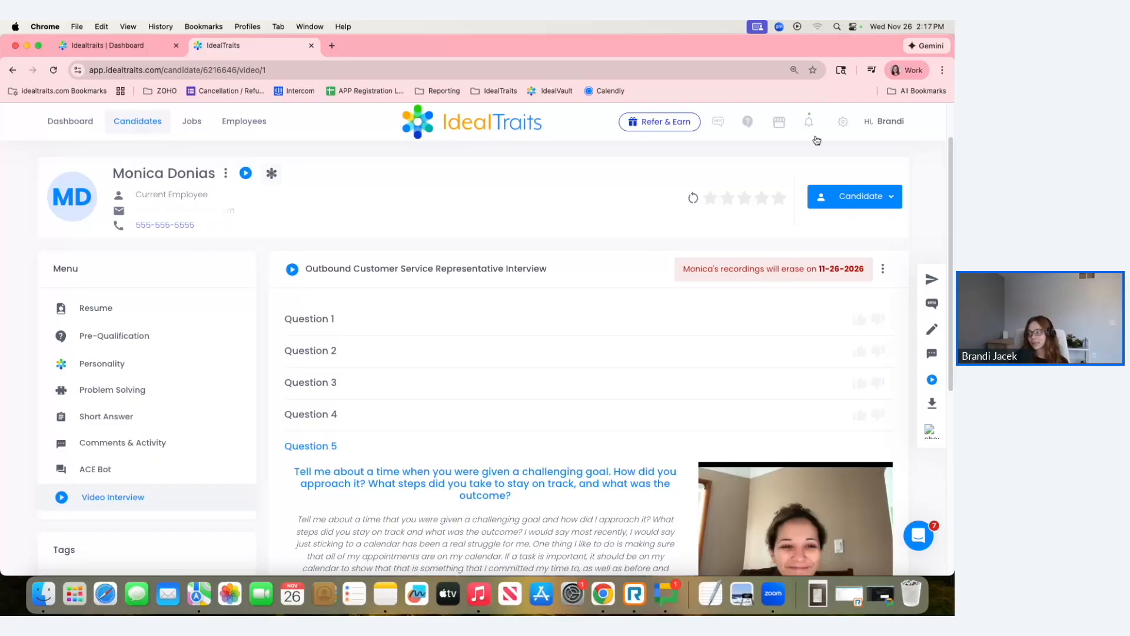
{"action": "left_click", "coordinate": [844, 121]}
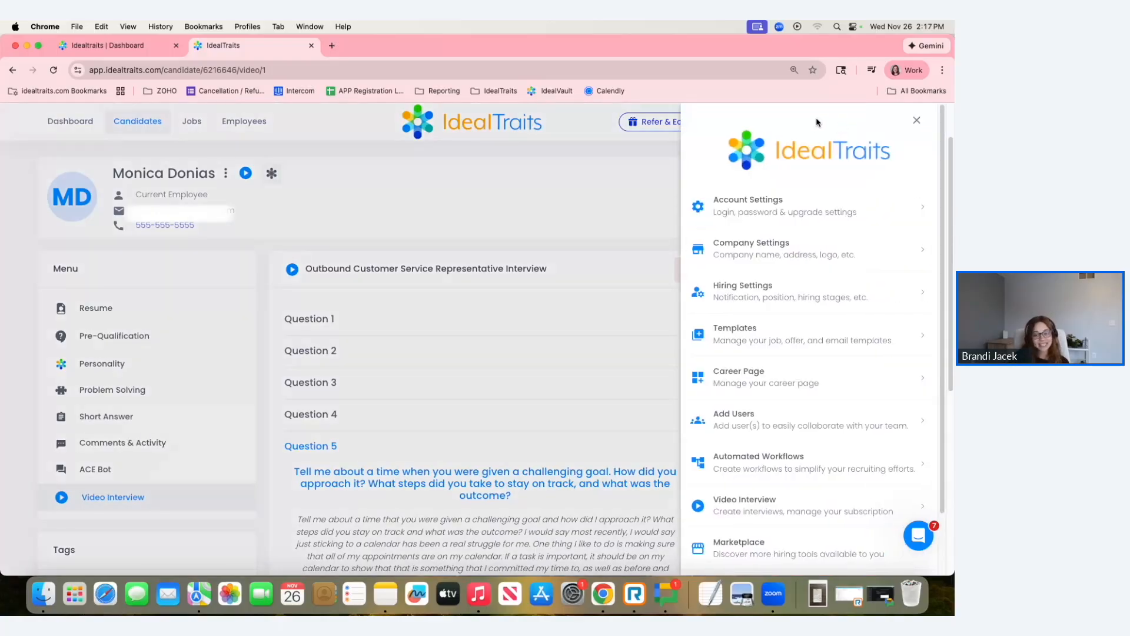
{"action": "scroll", "coordinate": [815, 247], "scroll_direction": "down", "scroll_amount": 3}
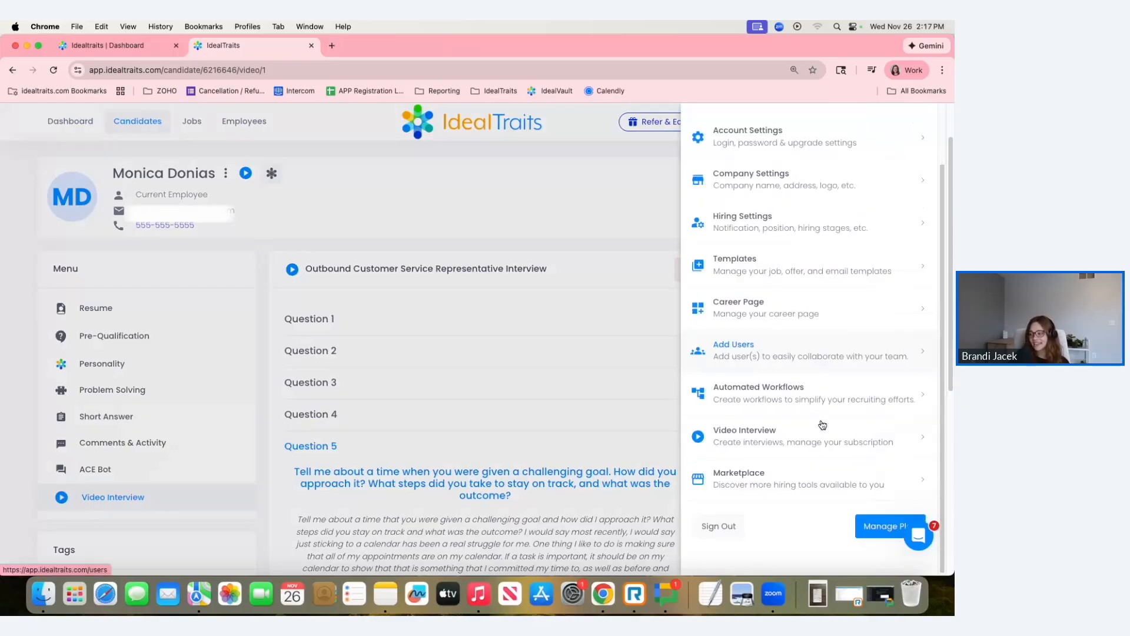
{"action": "left_click", "coordinate": [761, 401]}
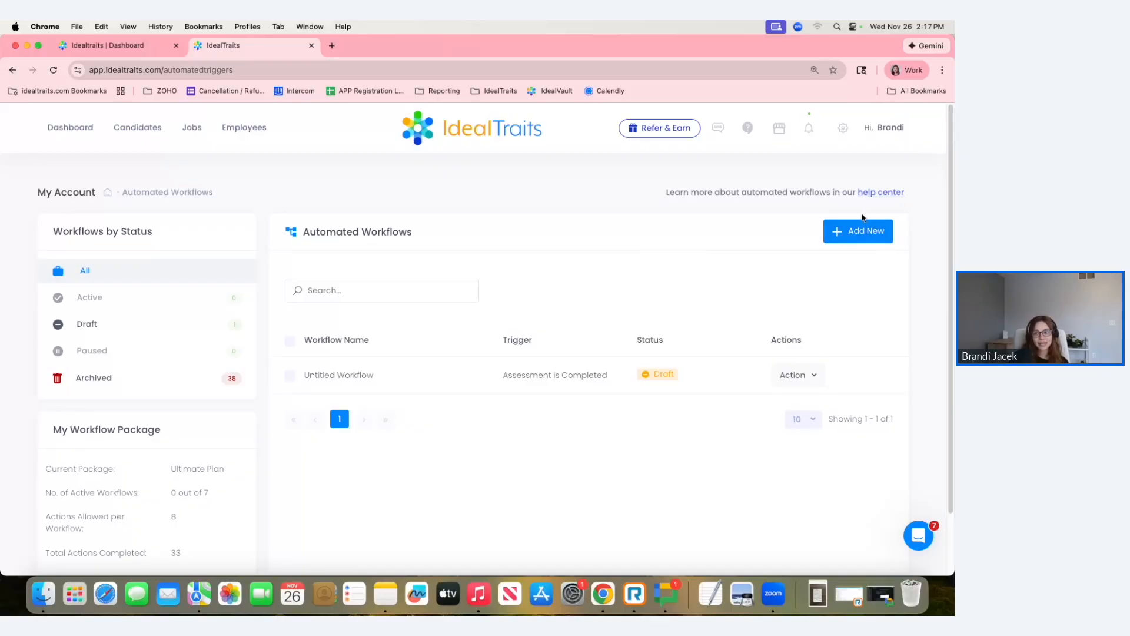
Start a new automated workflow and name it "Send Video Interview".
{"action": "left_click", "coordinate": [855, 234]}
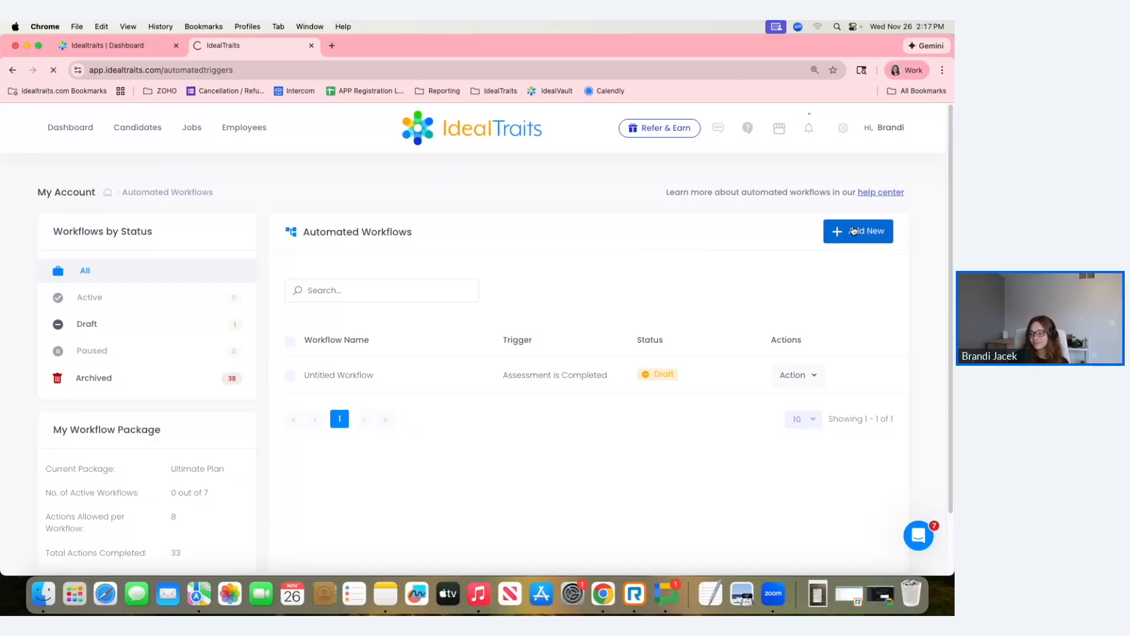
{"action": "left_click", "coordinate": [535, 299]}
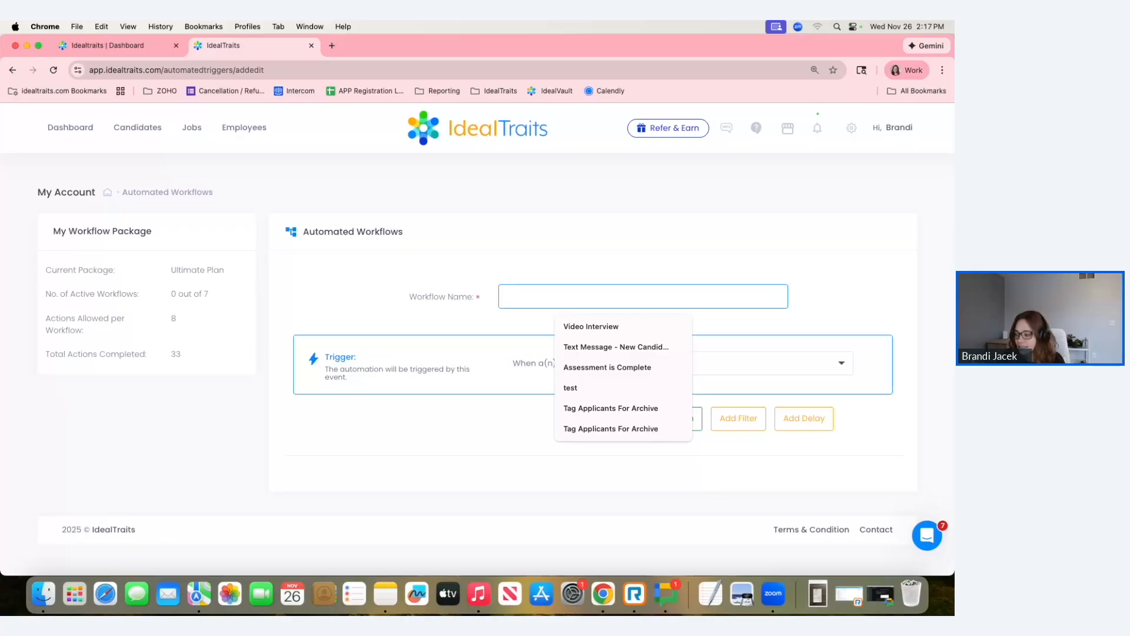
{"action": "type", "text": "Send Video Inter"}
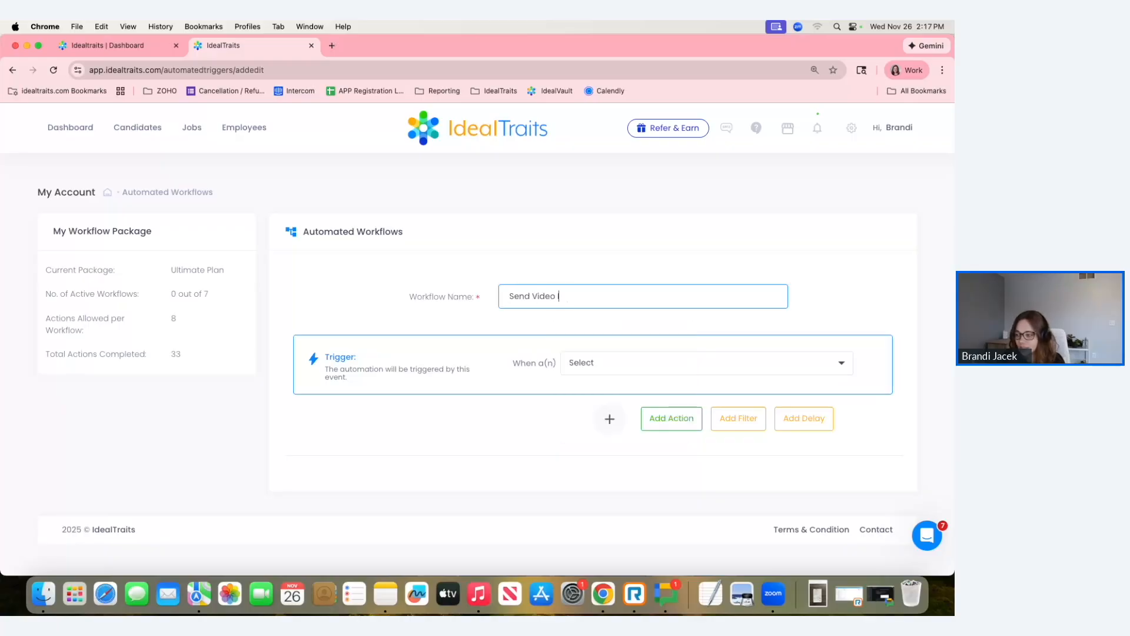
{"action": "type", "text": "view"}
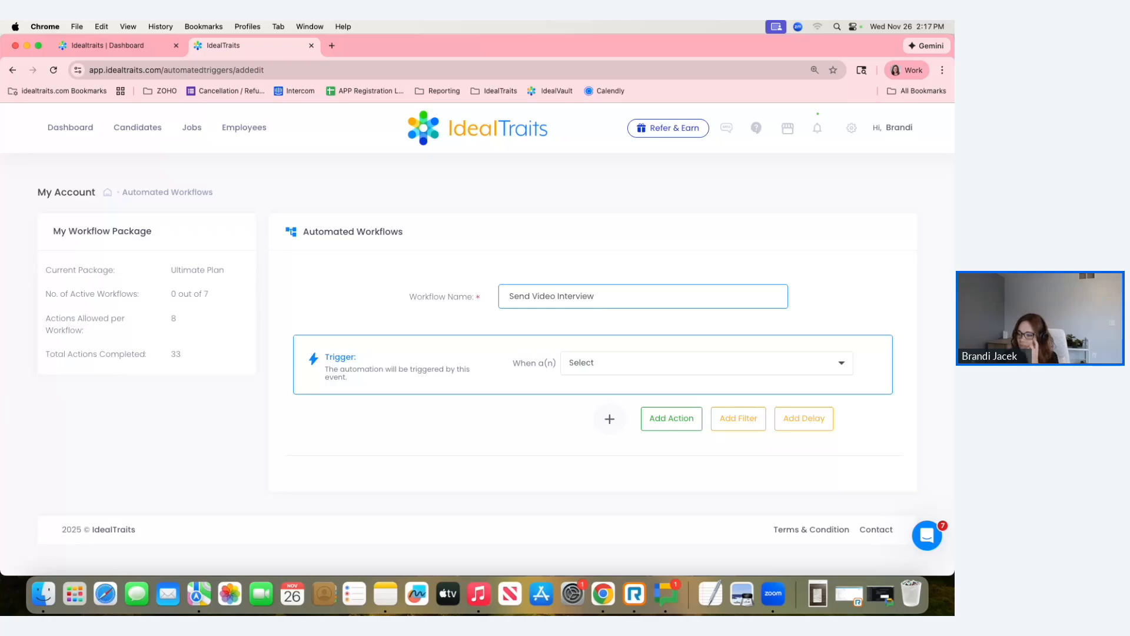
Set the workflow's trigger to "Assessment is Completed".
{"action": "left_click", "coordinate": [635, 367]}
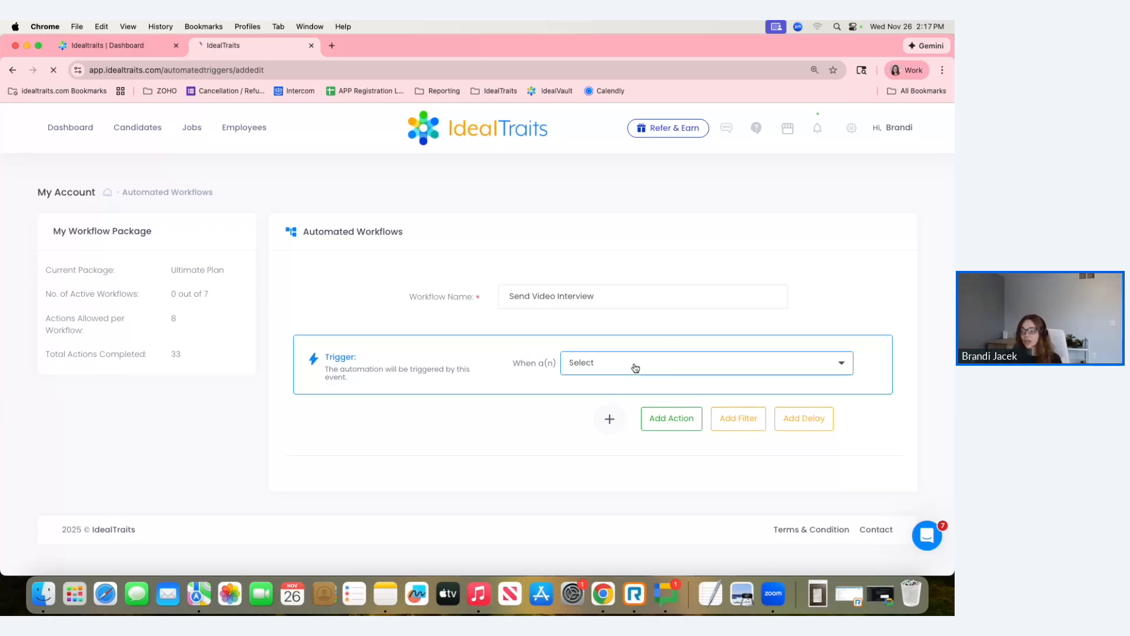
{"action": "left_click", "coordinate": [665, 360]}
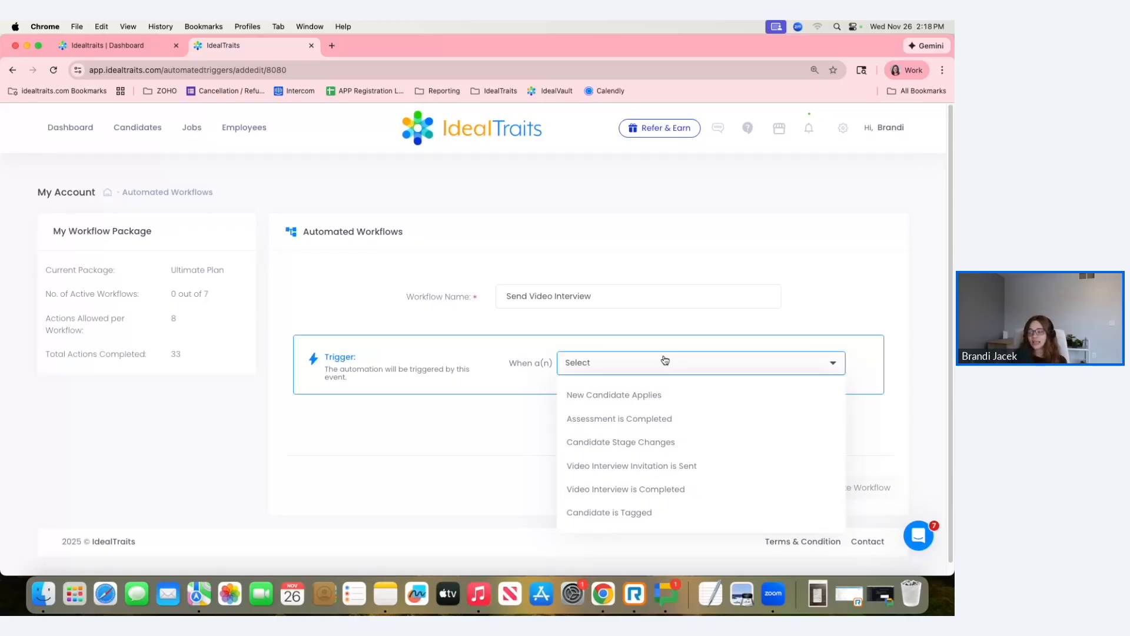
{"action": "left_click", "coordinate": [599, 423]}
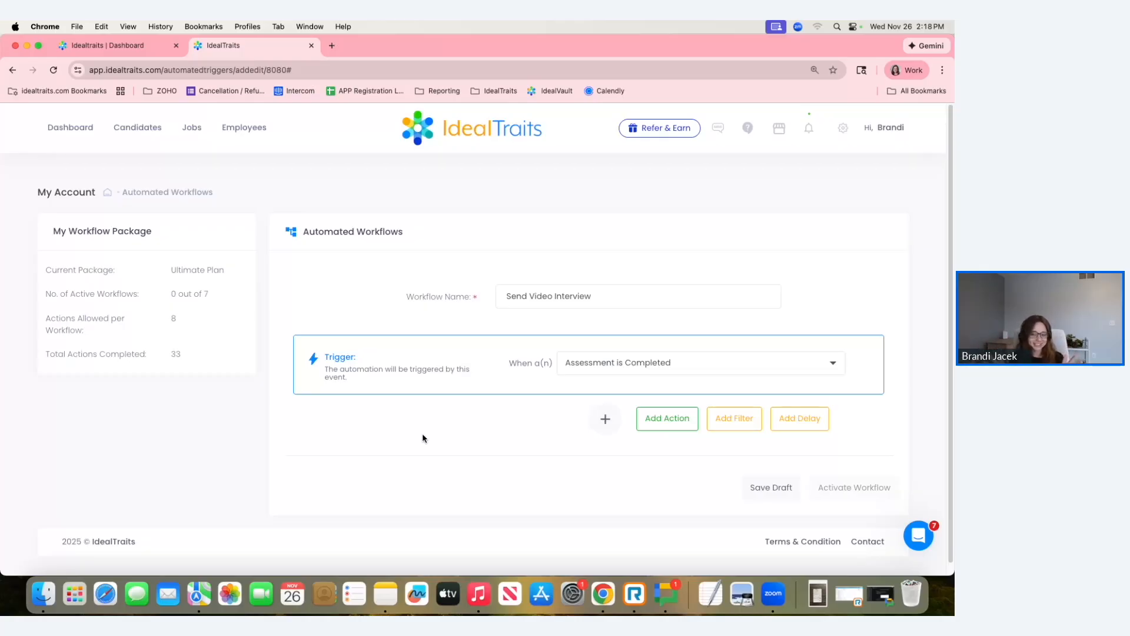
{"action": "left_click", "coordinate": [816, 429]}
{"action": "left_click", "coordinate": [732, 440]}
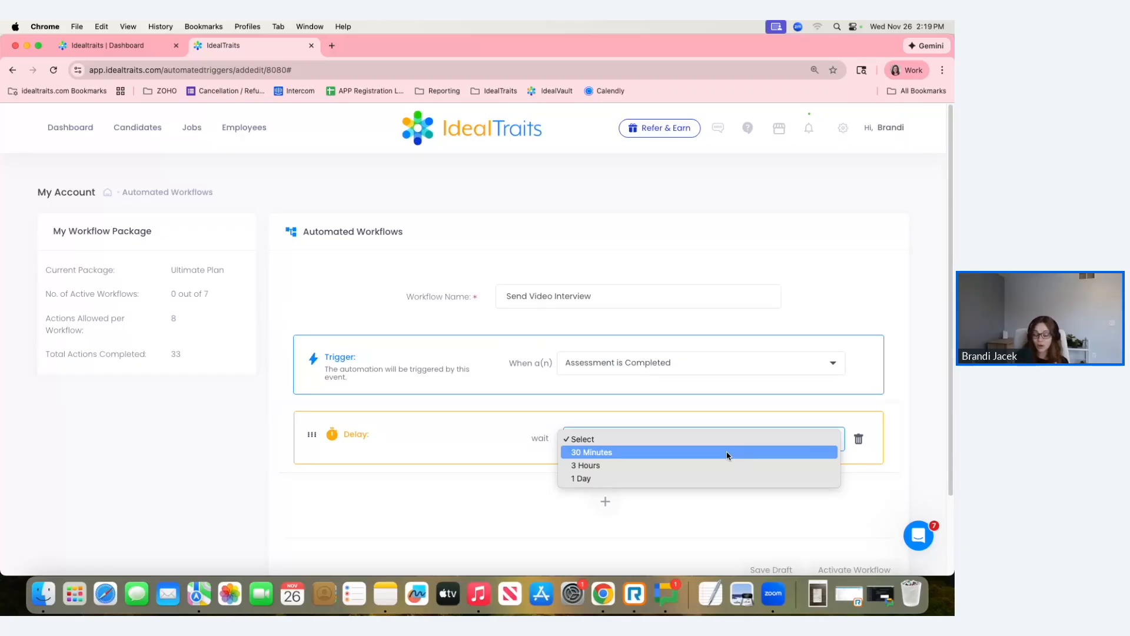
{"action": "left_click", "coordinate": [858, 439]}
{"action": "left_click", "coordinate": [859, 441]}
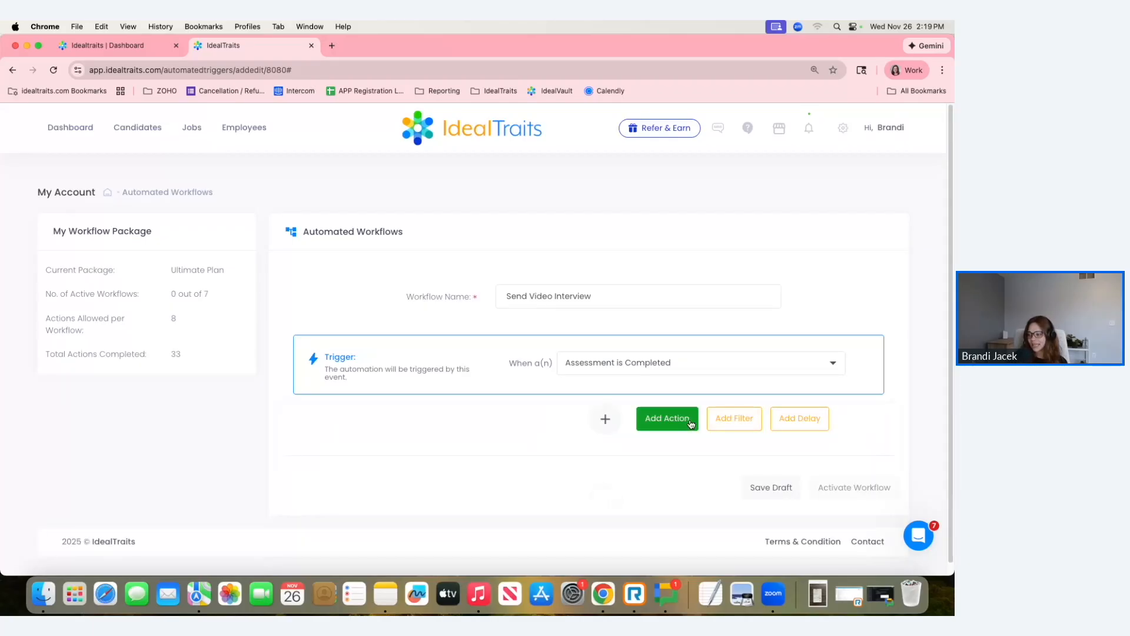
Add a filter by Position to the workflow that includes only "Sales role".
{"action": "left_click", "coordinate": [723, 421]}
{"action": "left_click", "coordinate": [694, 445]}
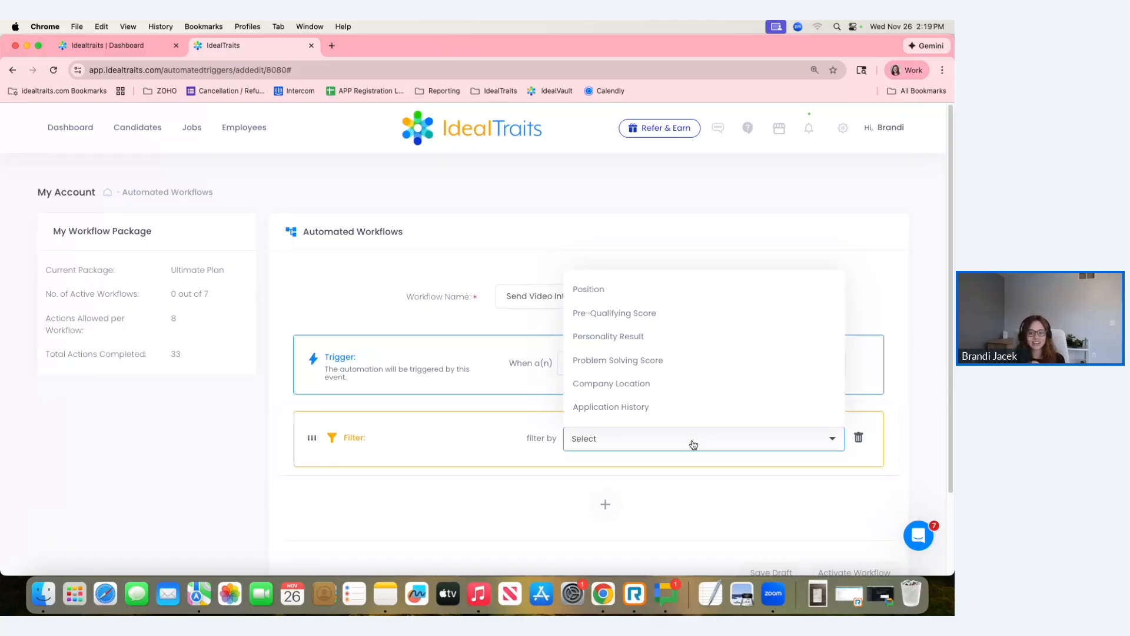
{"action": "left_click", "coordinate": [589, 290]}
{"action": "scroll", "coordinate": [707, 444], "scroll_direction": "down", "scroll_amount": 1}
{"action": "scroll", "coordinate": [707, 445], "scroll_direction": "down", "scroll_amount": 3}
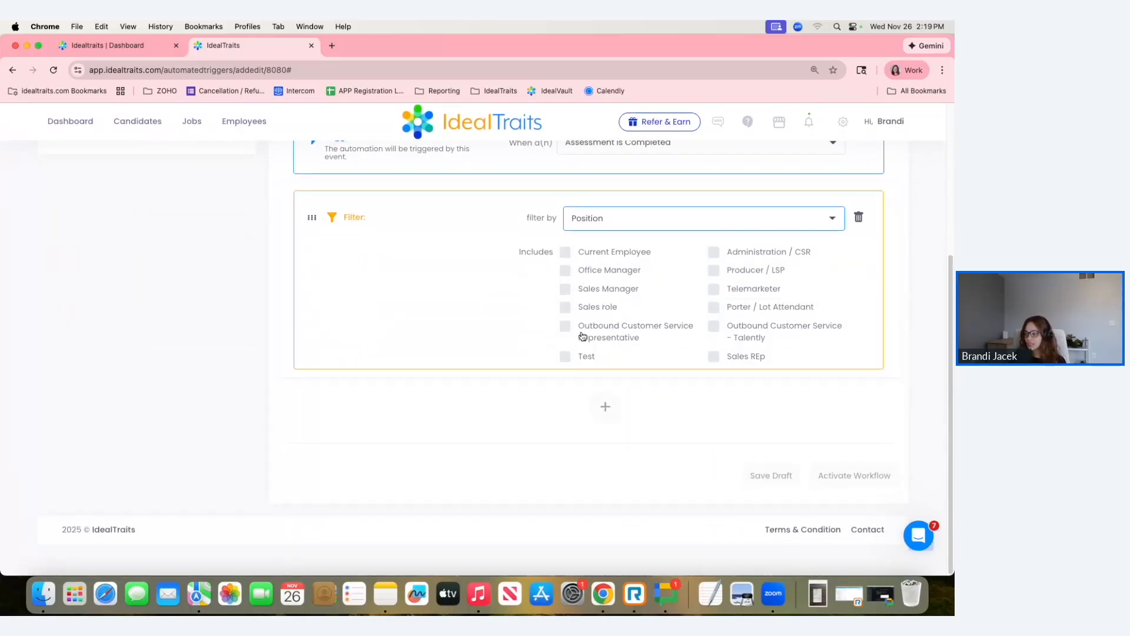
{"action": "left_click", "coordinate": [566, 308]}
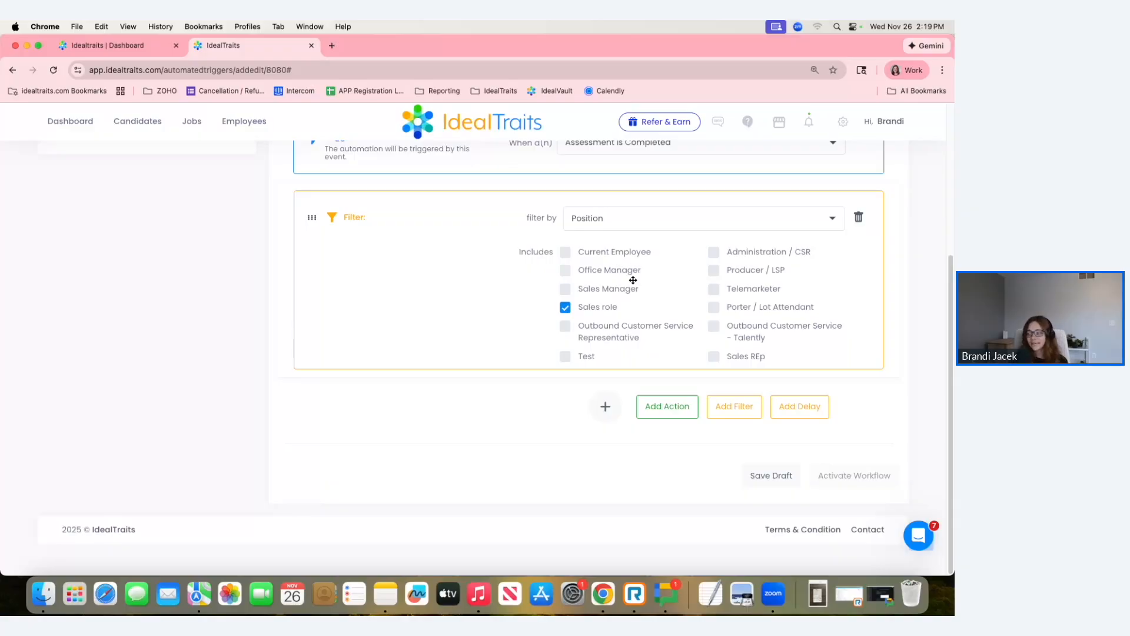
Add a "Send Video Interview" action to the workflow using the first "Sales Representative" interview.
{"action": "left_click", "coordinate": [677, 405]}
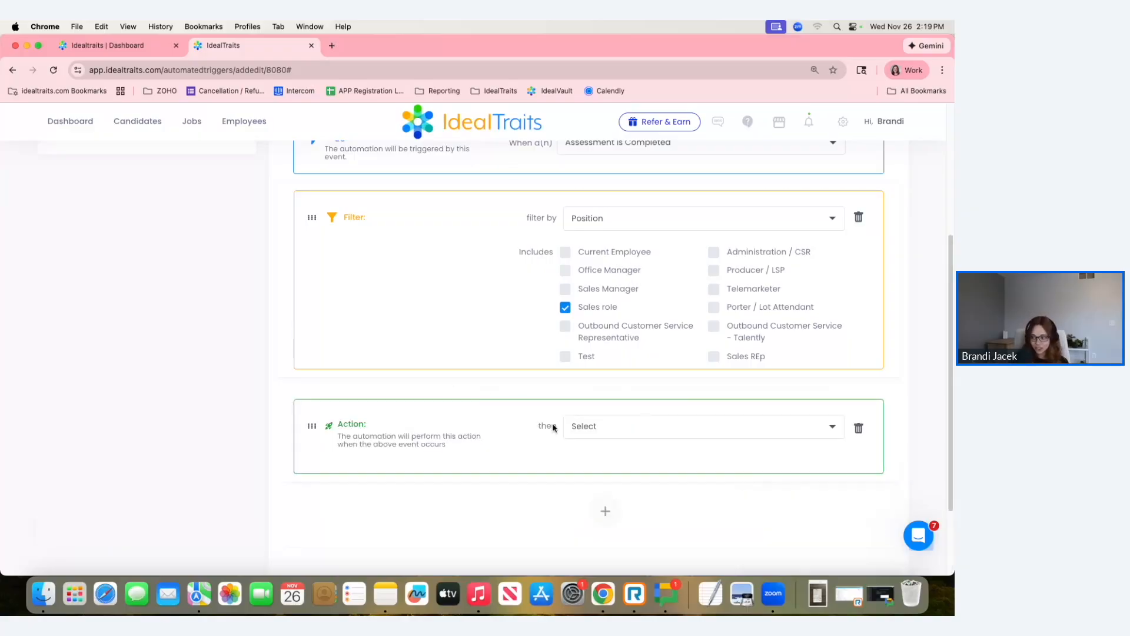
{"action": "left_click", "coordinate": [603, 435]}
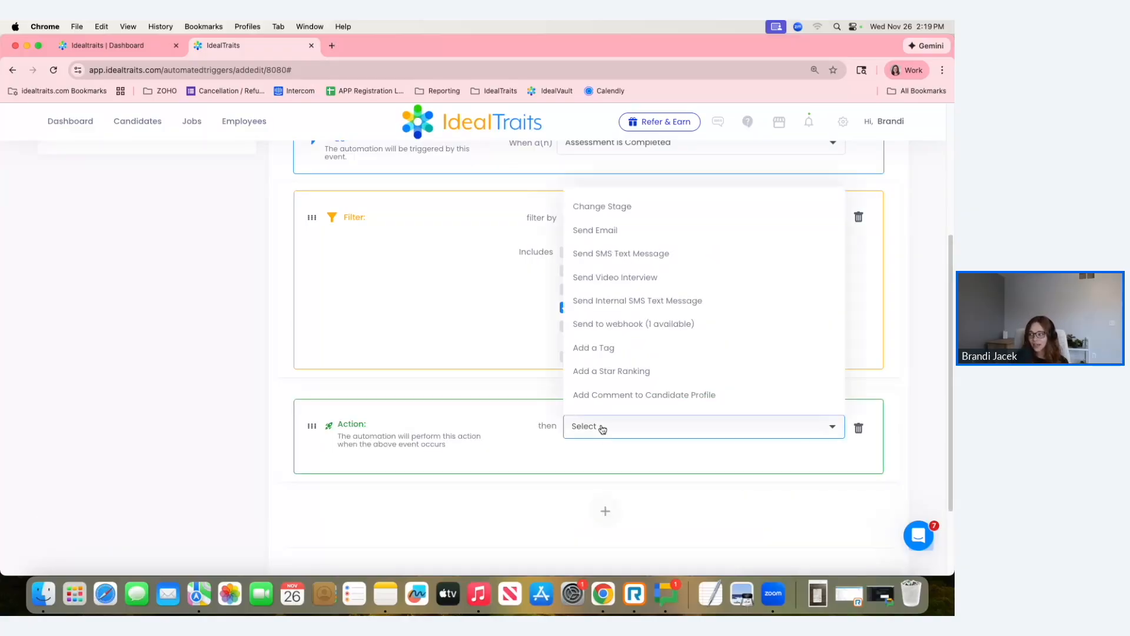
{"action": "left_click", "coordinate": [590, 276]}
{"action": "scroll", "coordinate": [588, 277], "scroll_direction": "down", "scroll_amount": 5}
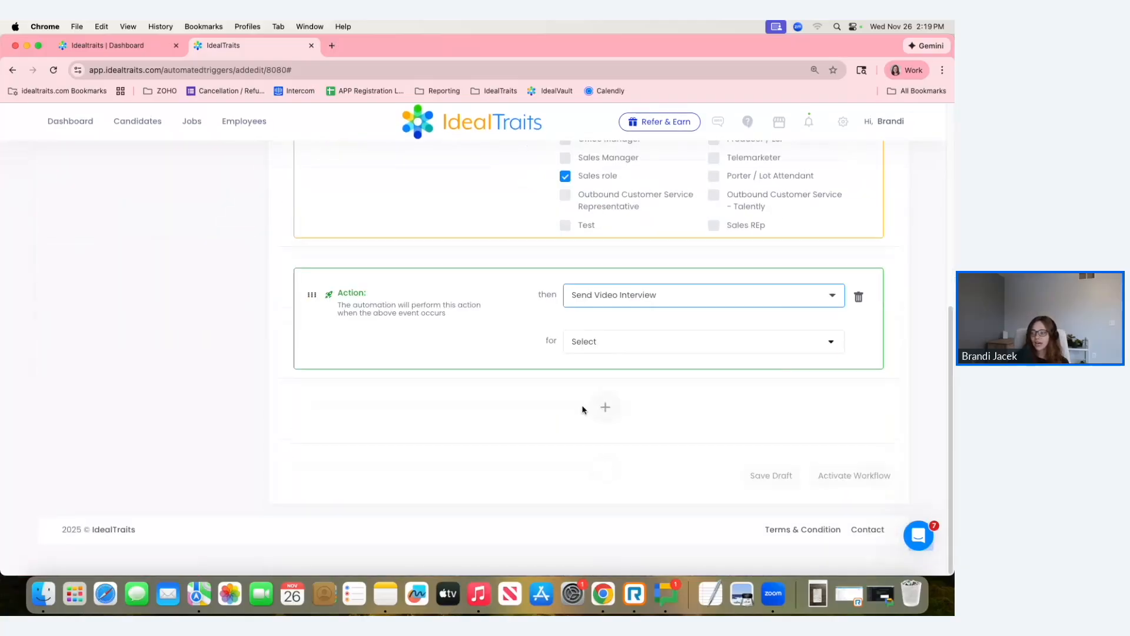
{"action": "left_click", "coordinate": [602, 341]}
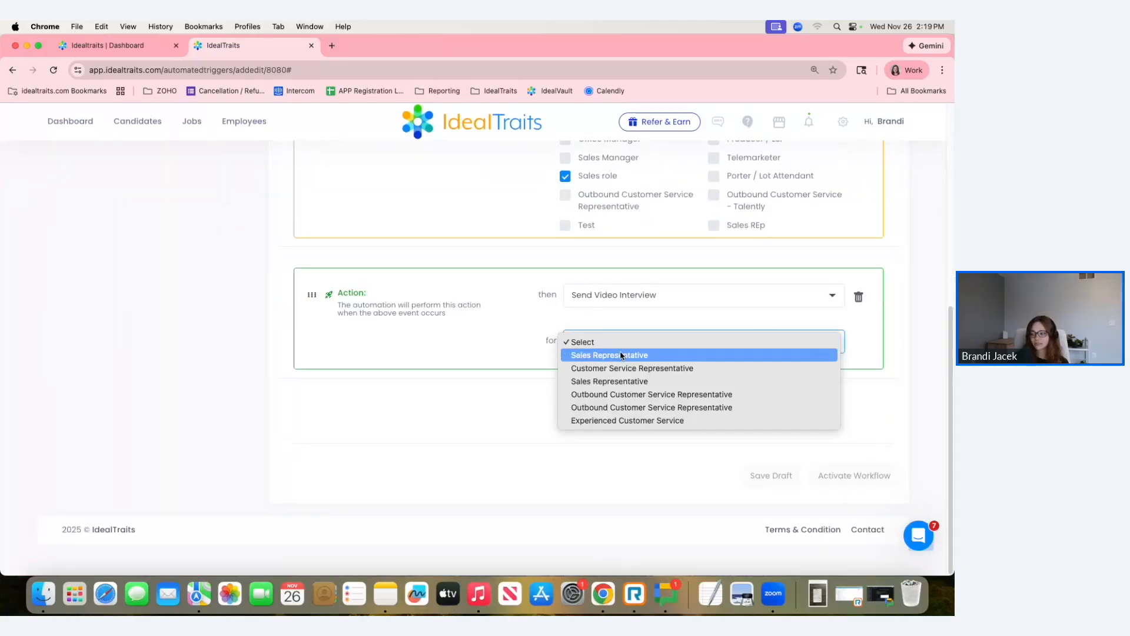
{"action": "left_click", "coordinate": [586, 356]}
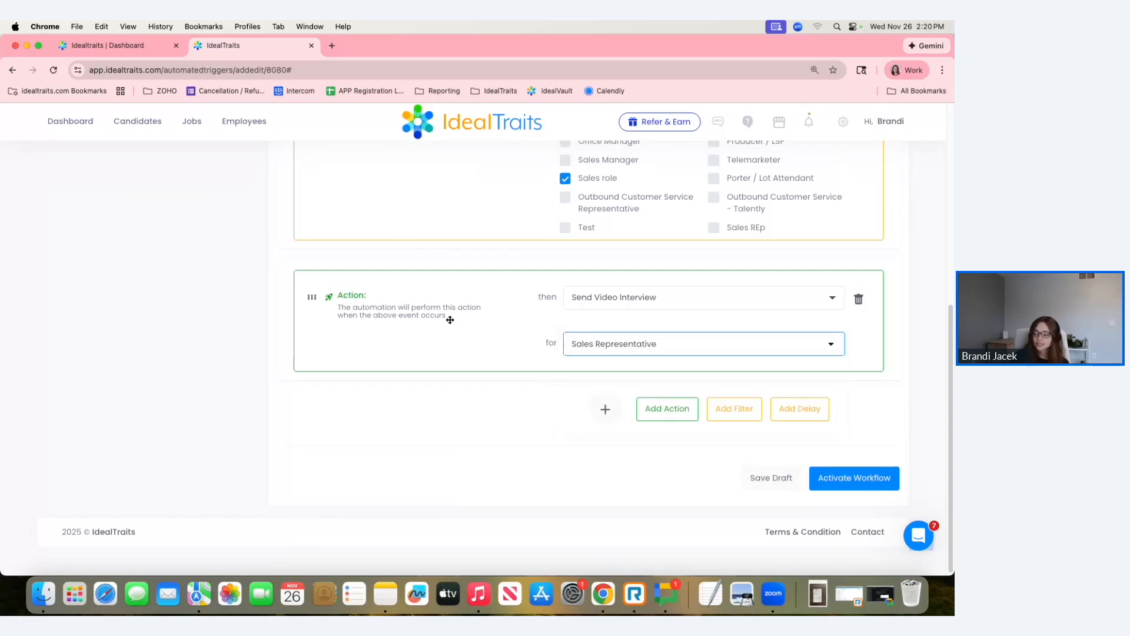
Review and activate the "Send Video Interview" workflow, and show the actions available for it in the workflow list.
{"action": "scroll", "coordinate": [450, 319], "scroll_direction": "up", "scroll_amount": 3}
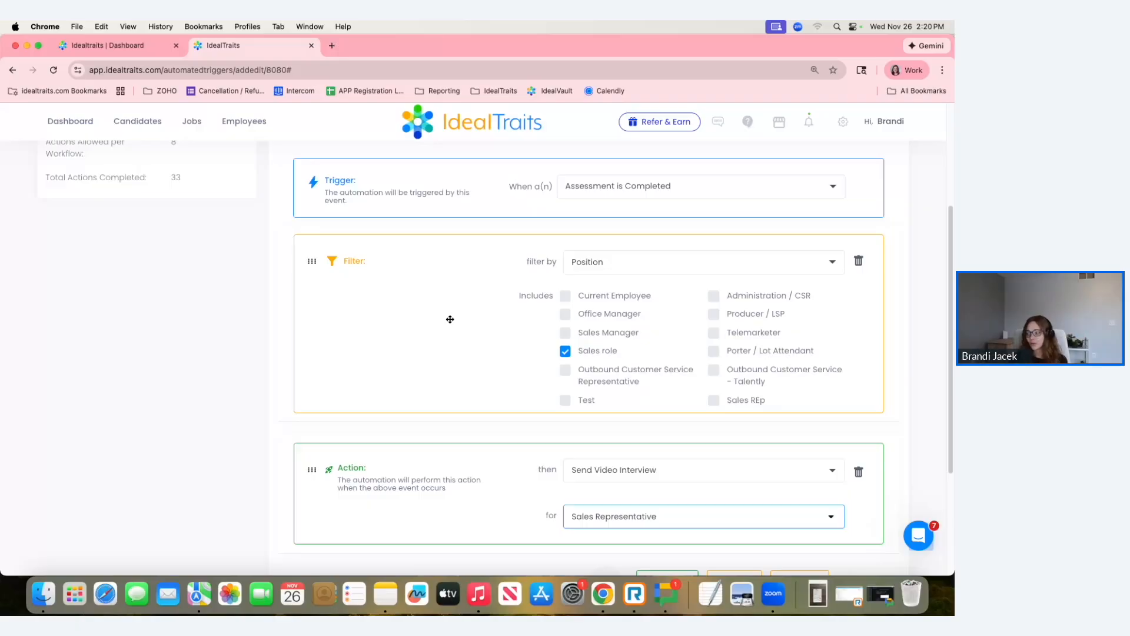
{"action": "scroll", "coordinate": [450, 319], "scroll_direction": "down", "scroll_amount": 1}
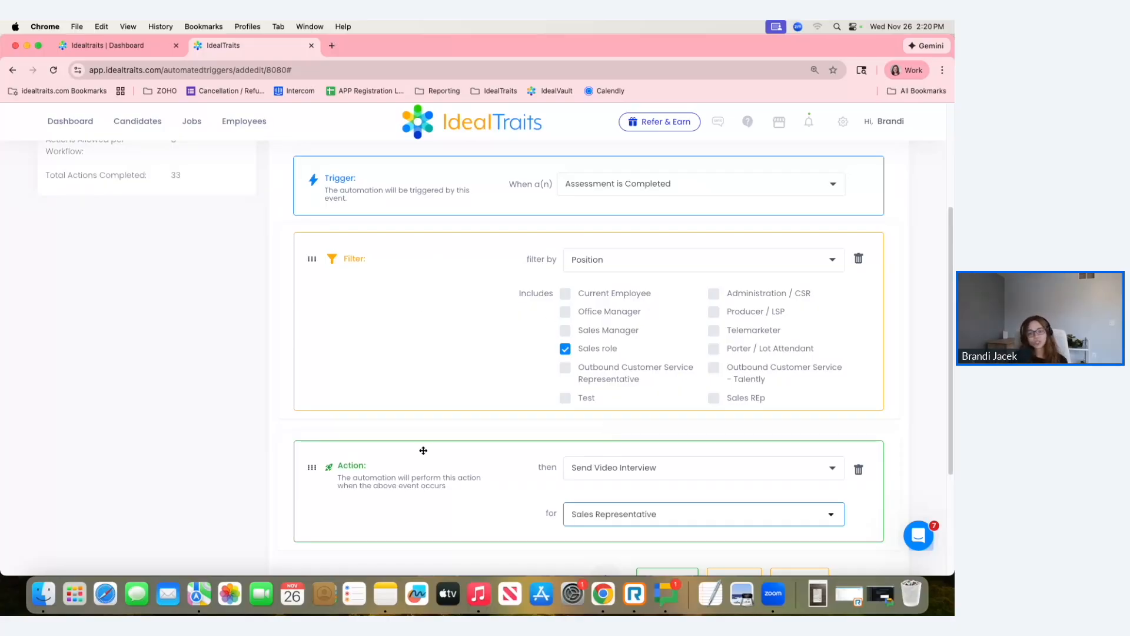
{"action": "scroll", "coordinate": [492, 330], "scroll_direction": "down", "scroll_amount": 2}
{"action": "scroll", "coordinate": [670, 283], "scroll_direction": "down", "scroll_amount": 4}
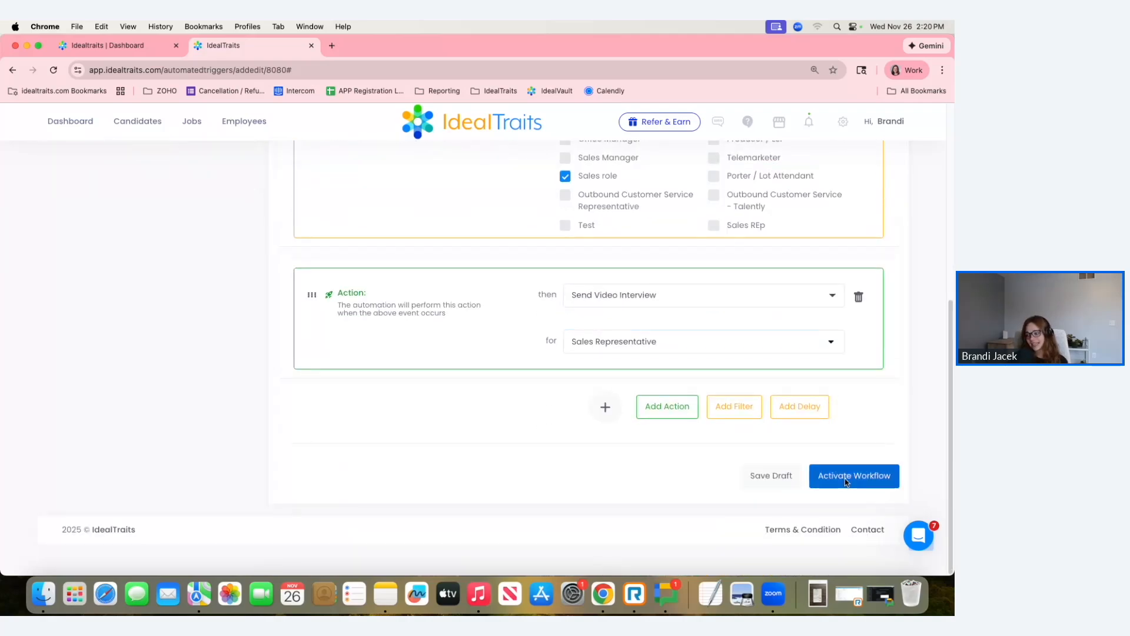
{"action": "left_click", "coordinate": [846, 479]}
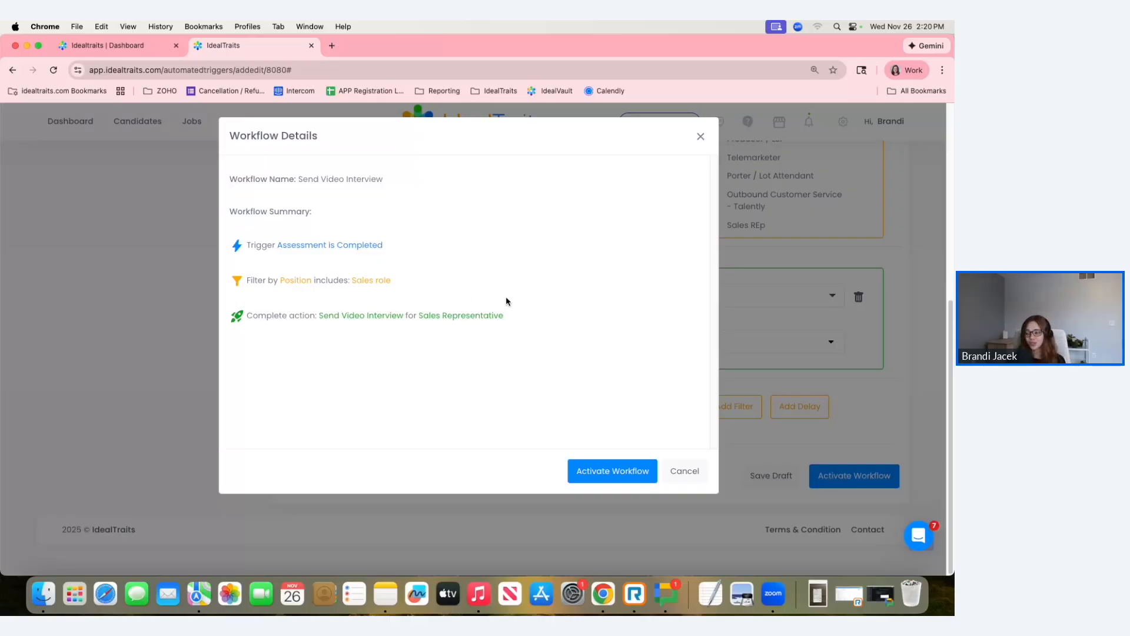
{"action": "left_click", "coordinate": [596, 471]}
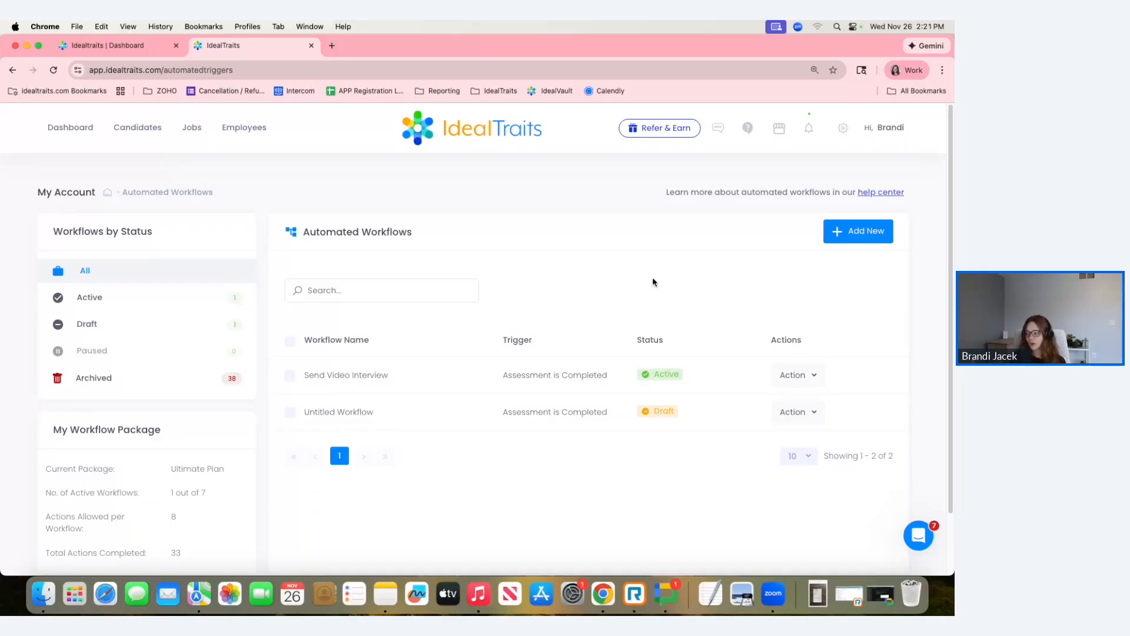
{"action": "left_click", "coordinate": [815, 374]}
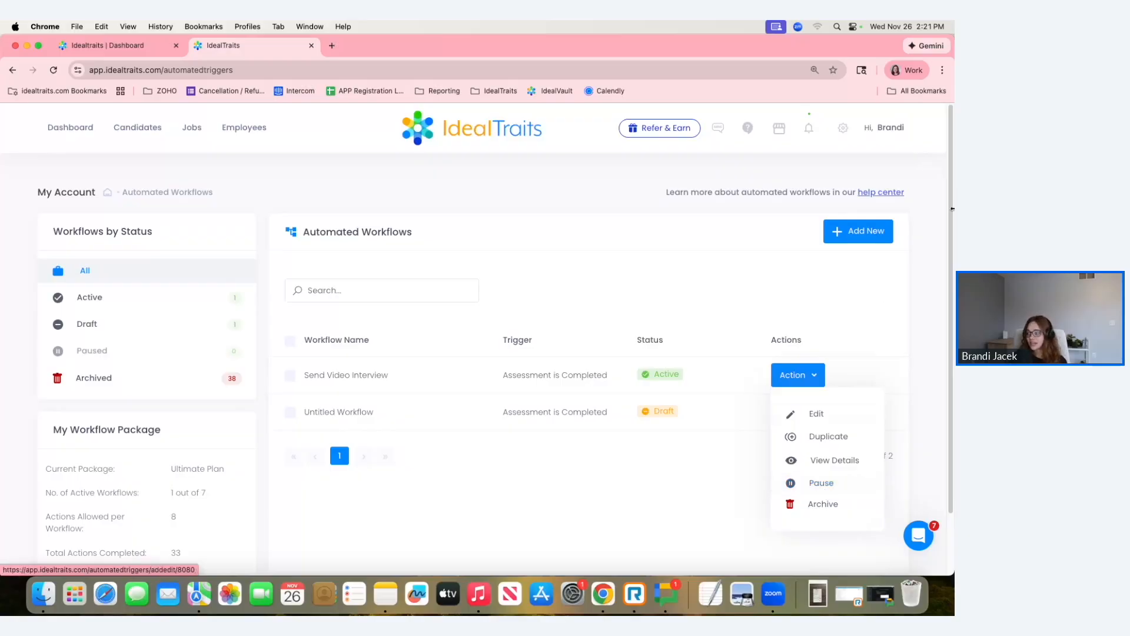
Open the notification settings under Hiring Settings and highlight the "Video Interview Alerts" label.
{"action": "left_click", "coordinate": [842, 130]}
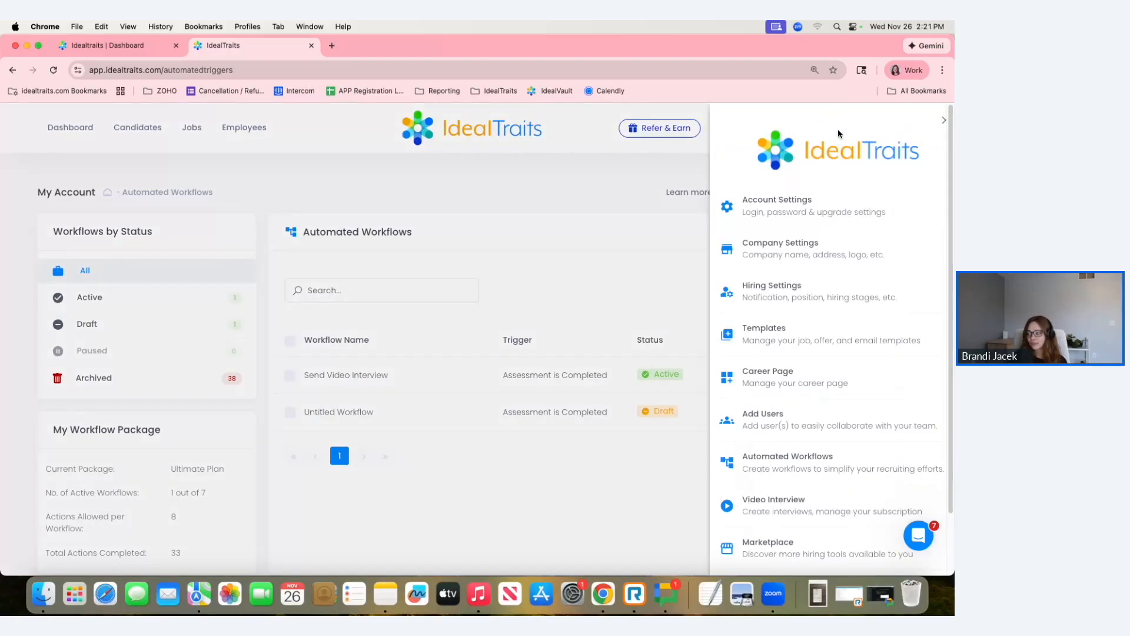
{"action": "left_click", "coordinate": [749, 285]}
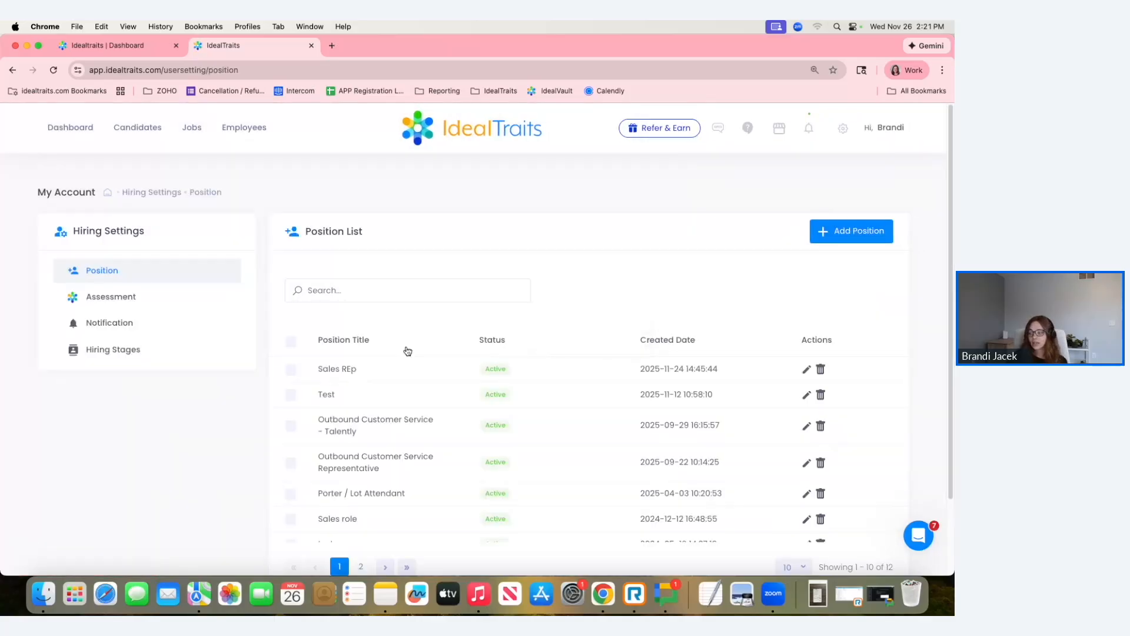
{"action": "left_click", "coordinate": [106, 330]}
{"action": "scroll", "coordinate": [300, 347], "scroll_direction": "down", "scroll_amount": 2}
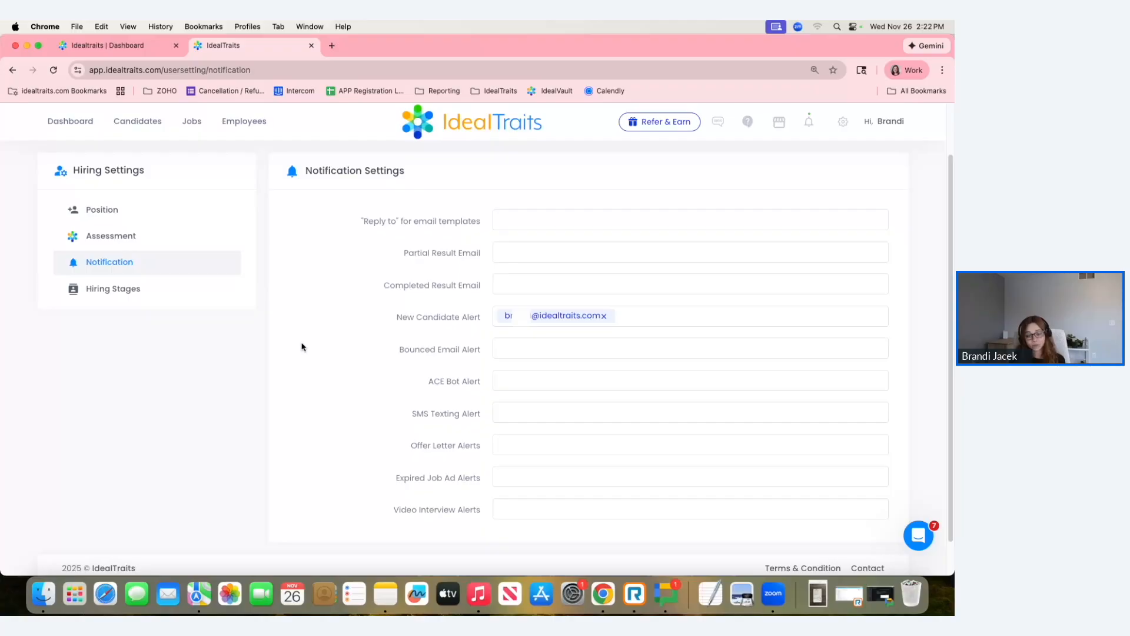
{"action": "left_click", "coordinate": [510, 511]}
{"action": "left_click_drag", "start_coordinate": [395, 511], "coordinate": [477, 515]}
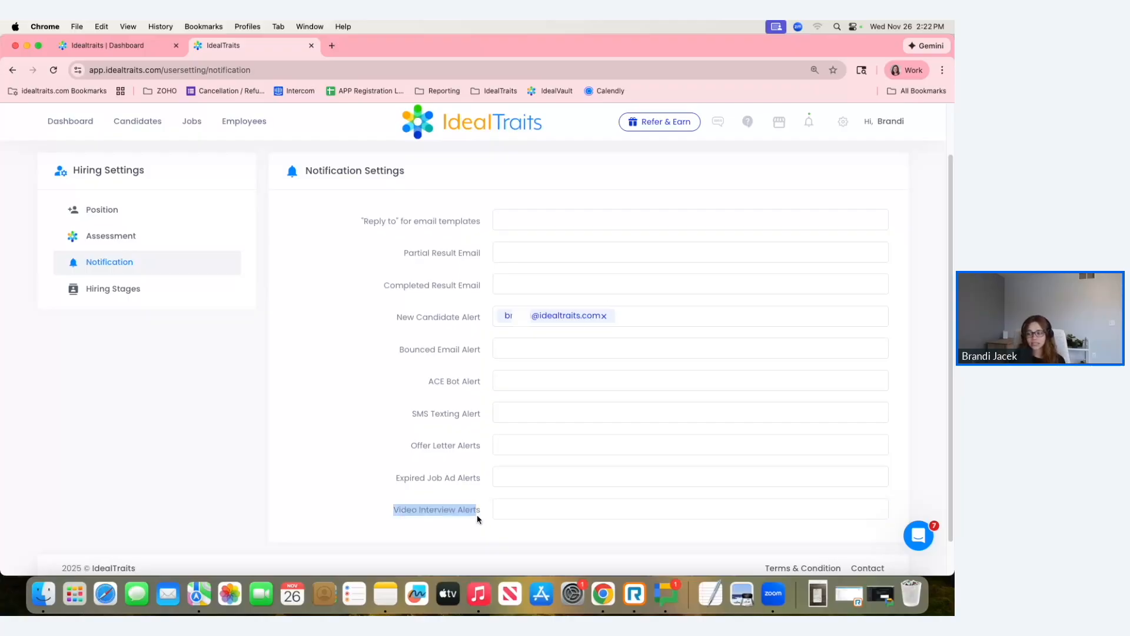
{"action": "double_click", "coordinate": [477, 514]}
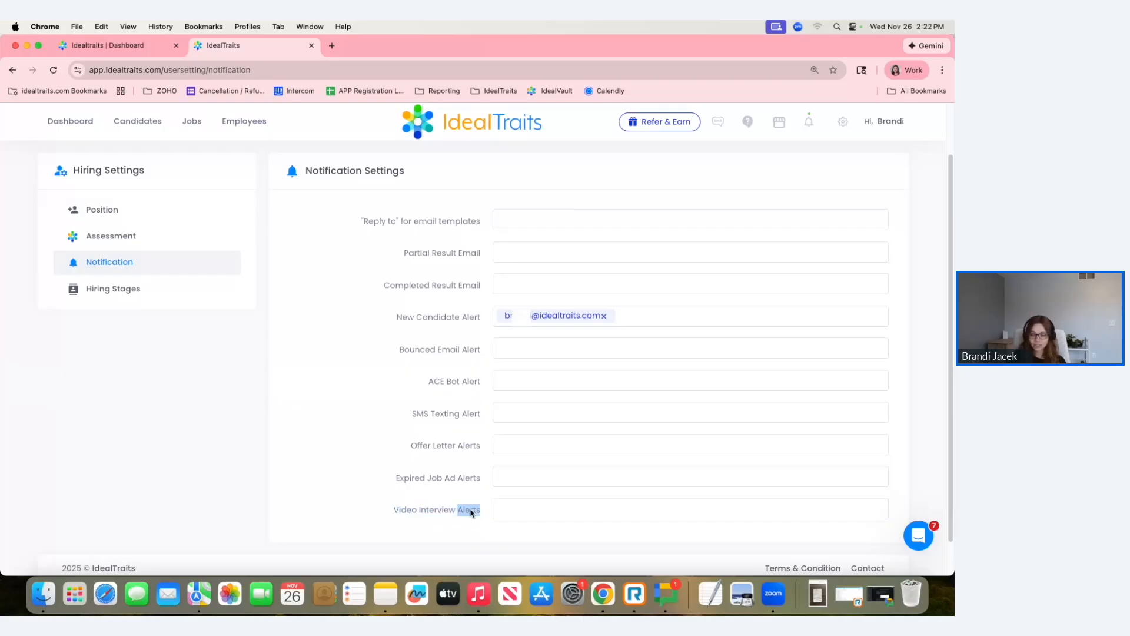
{"action": "triple_click", "coordinate": [471, 512]}
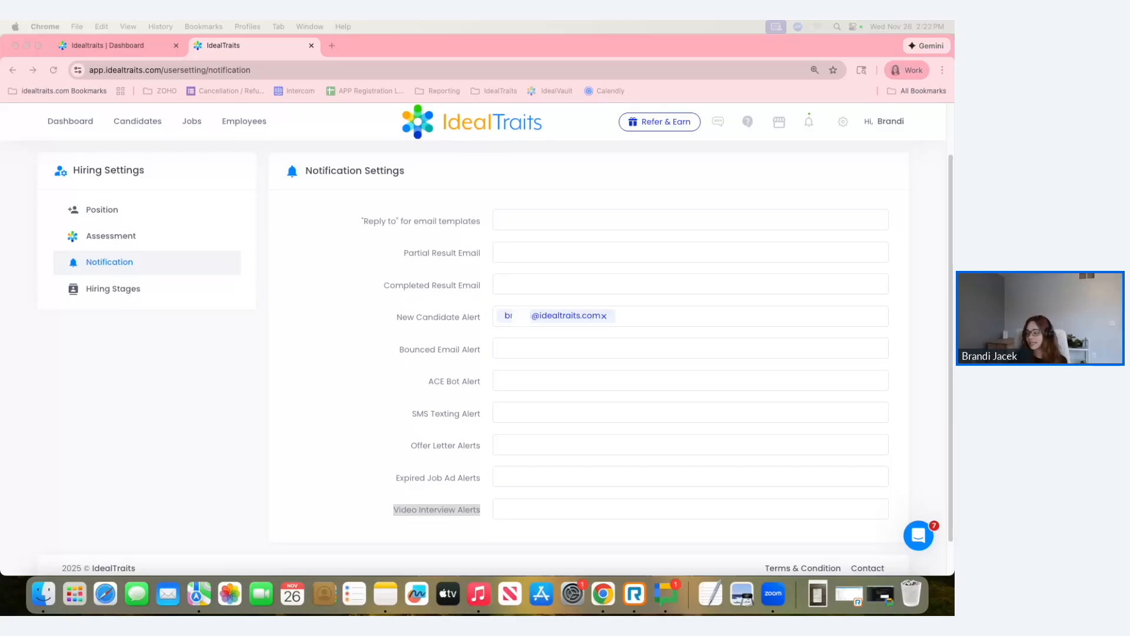
Open the support messenger to view its contact and help options, and close it.
{"action": "left_click", "coordinate": [929, 542]}
{"action": "left_click", "coordinate": [919, 535]}
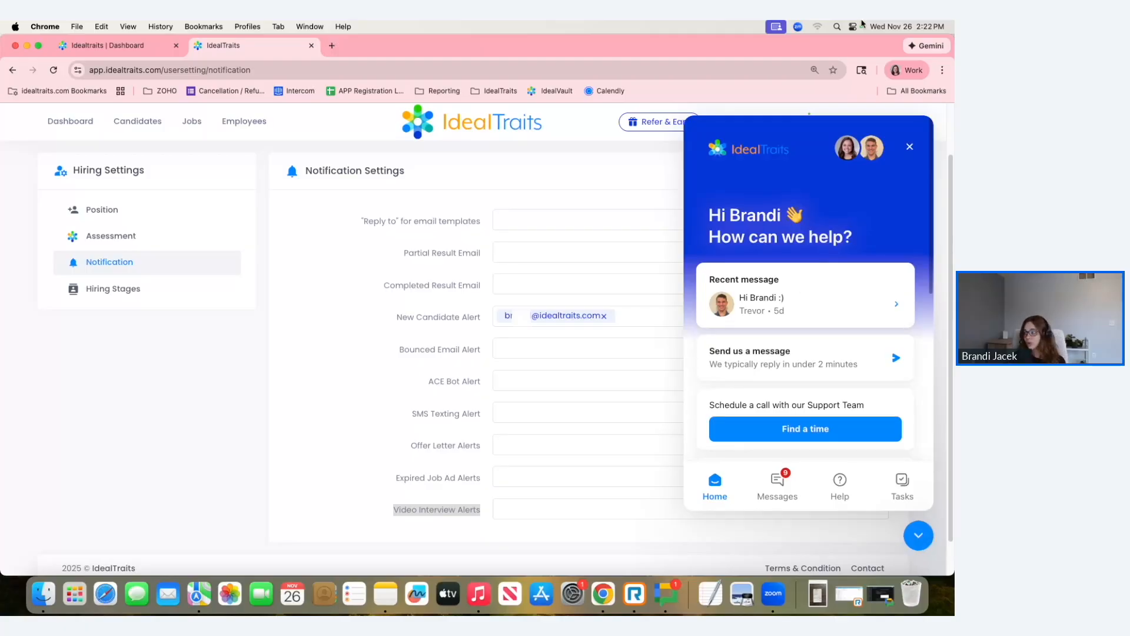
{"action": "left_click", "coordinate": [910, 146]}
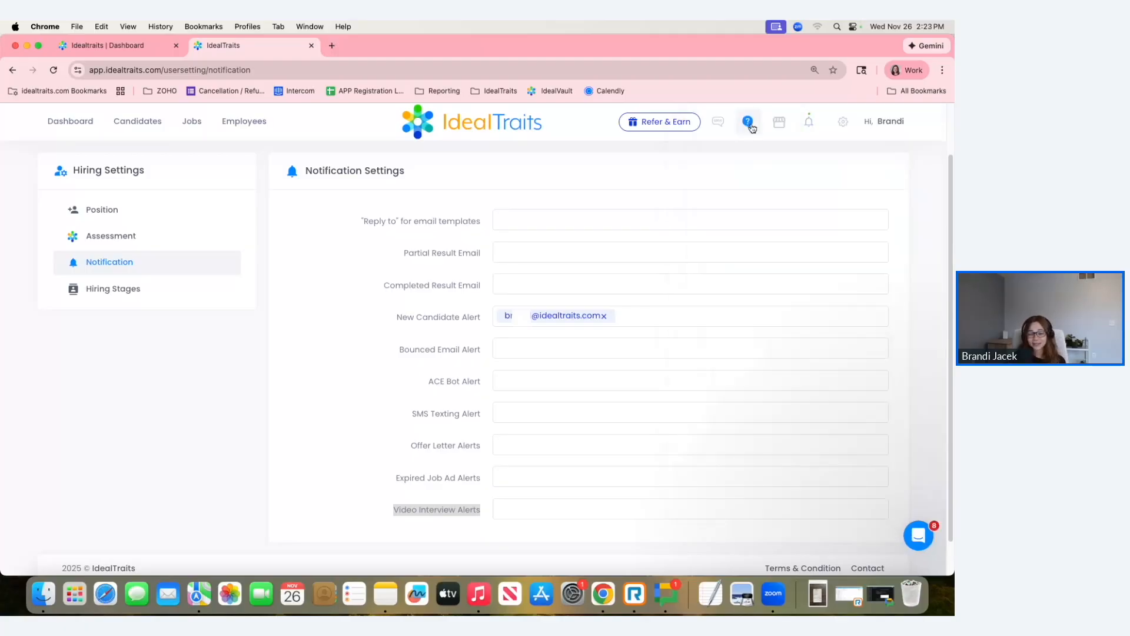